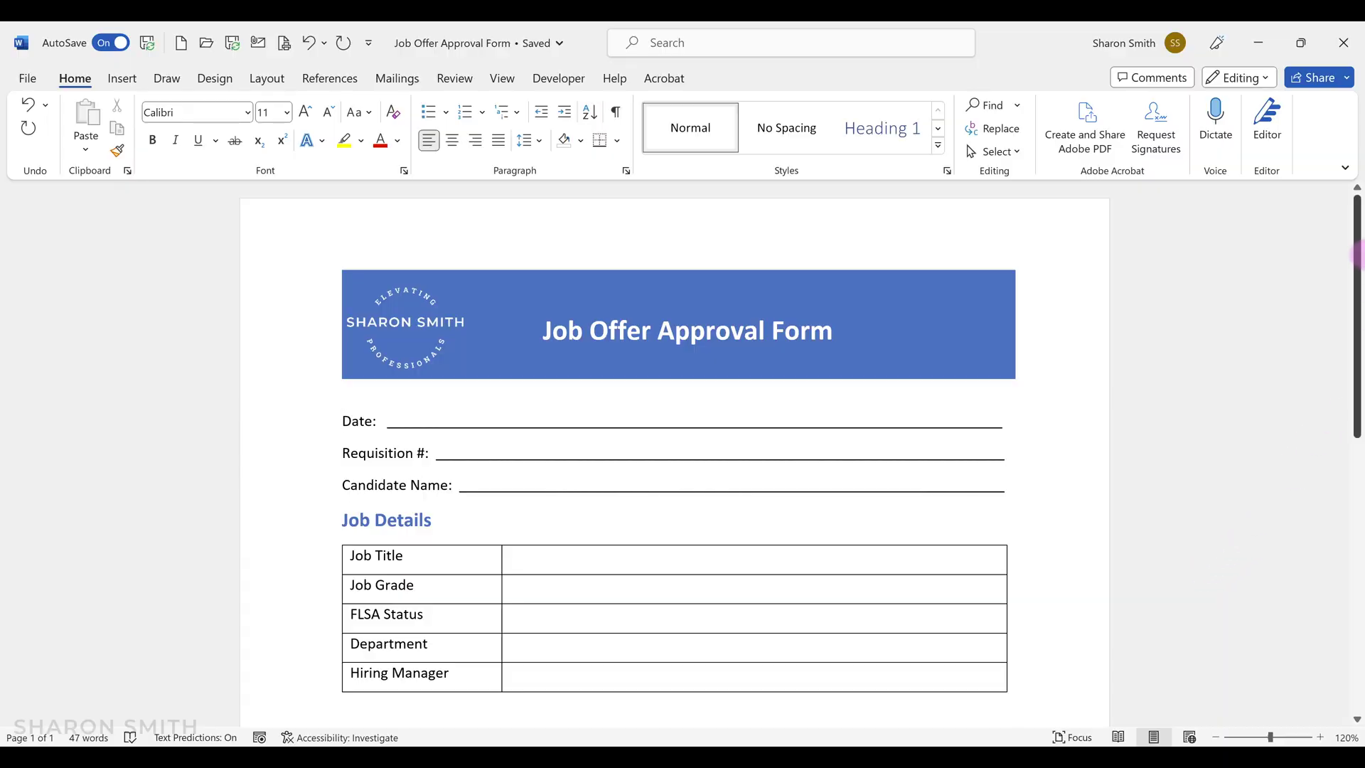
# Export the Word form with Save as Adobe PDF to Form Examples as 'Job Offer Approval Form5'.
pyautogui.moveTo(1356, 249); pyautogui.dragTo(1350, 542)
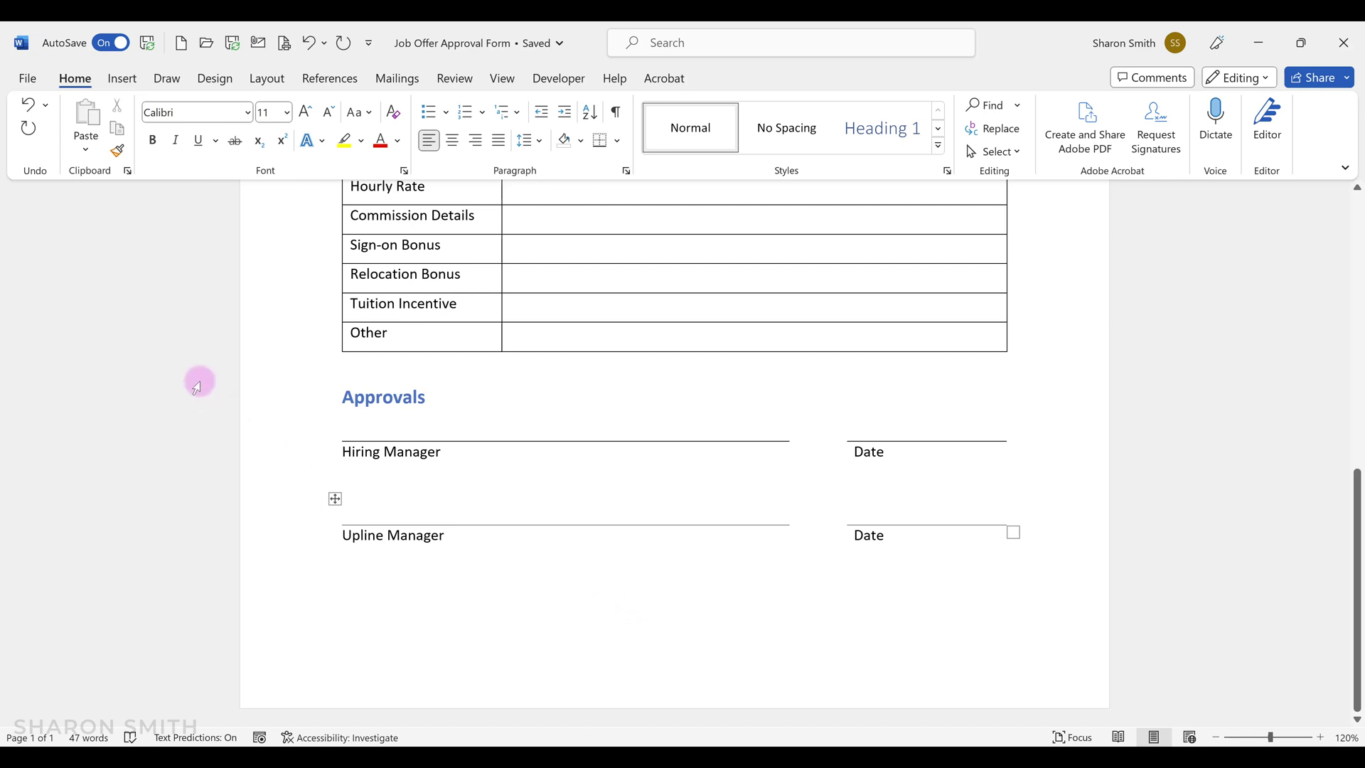
pyautogui.click(25, 77)
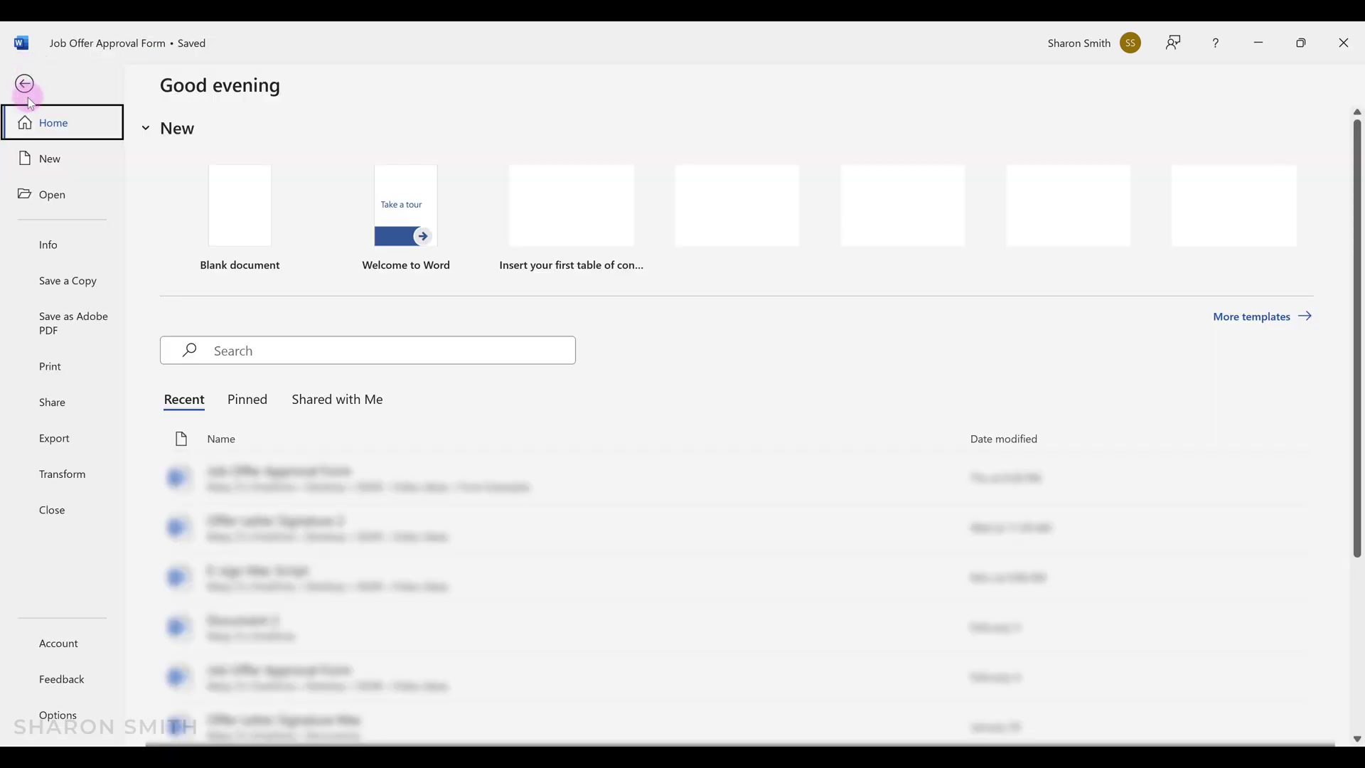
pyautogui.click(86, 323)
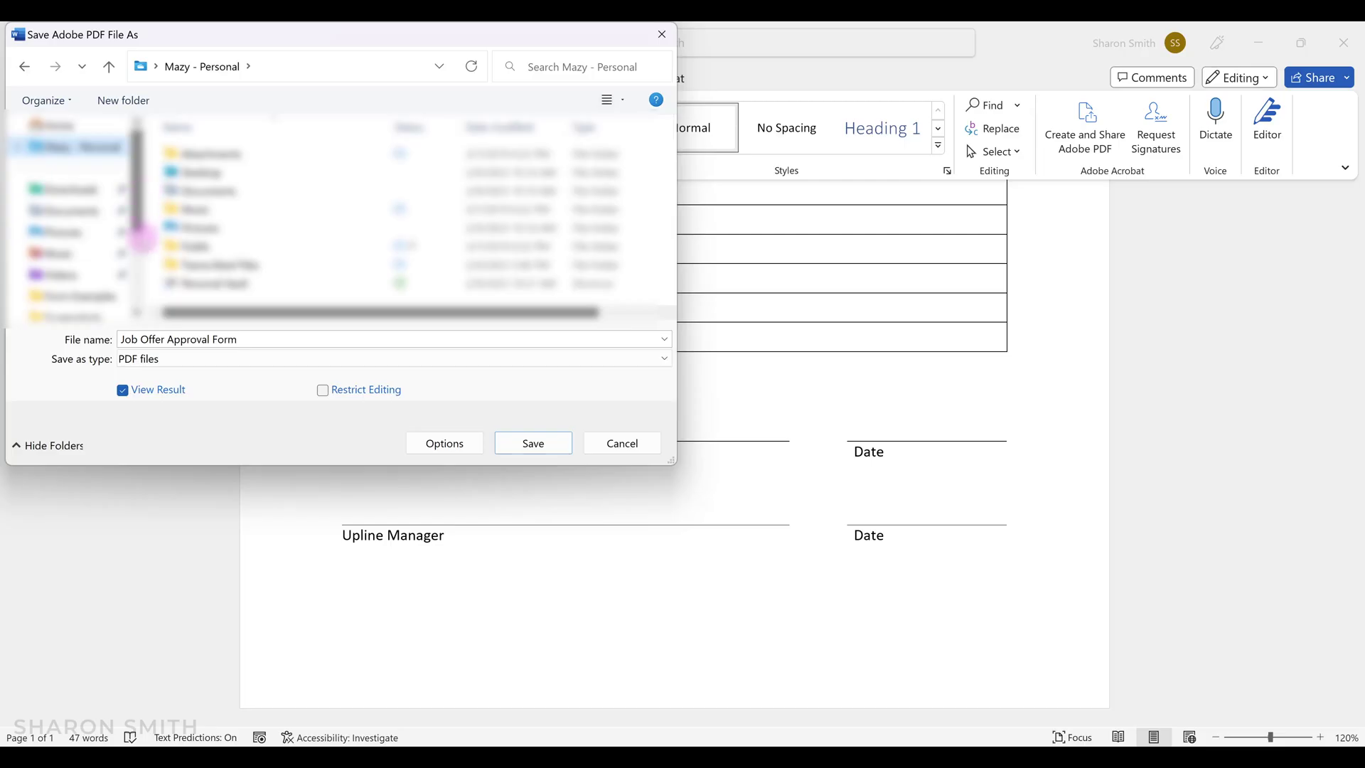
pyautogui.click(72, 296)
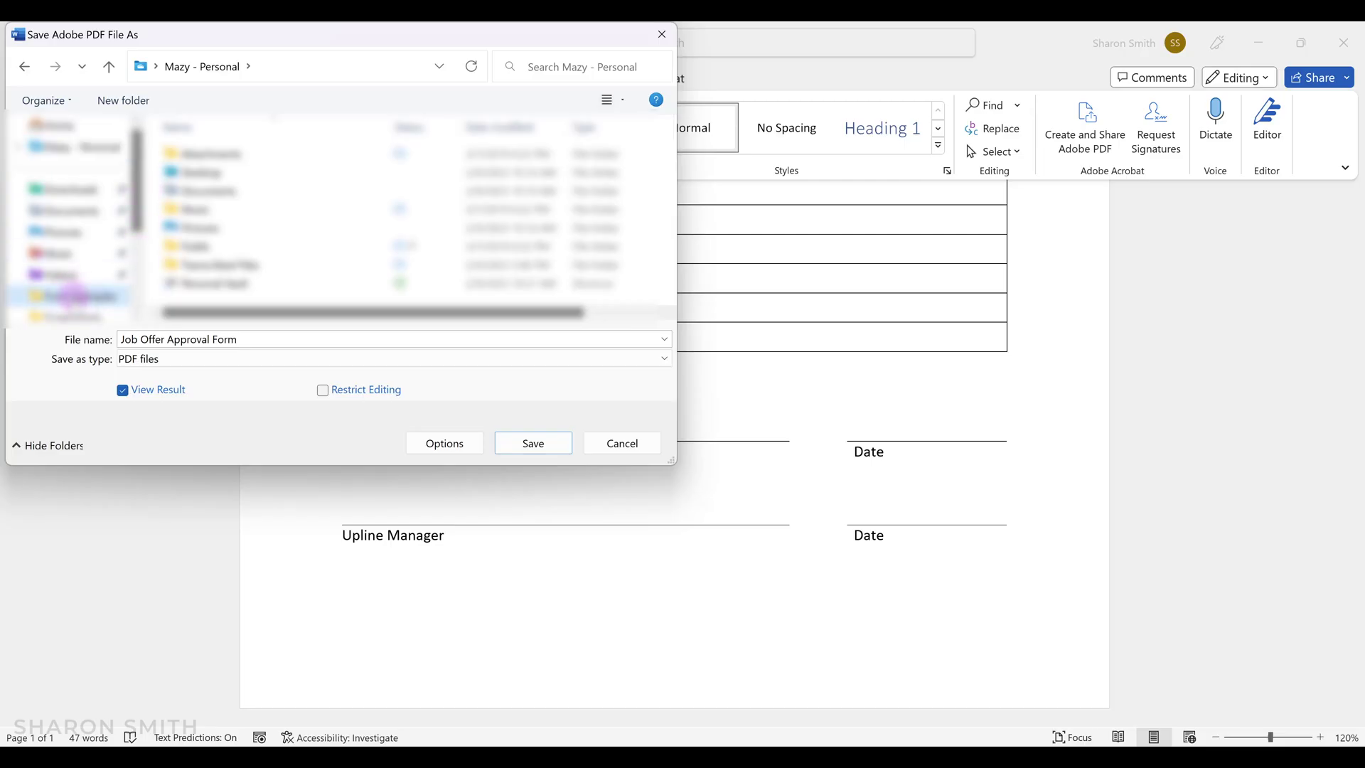
pyautogui.click(268, 341)
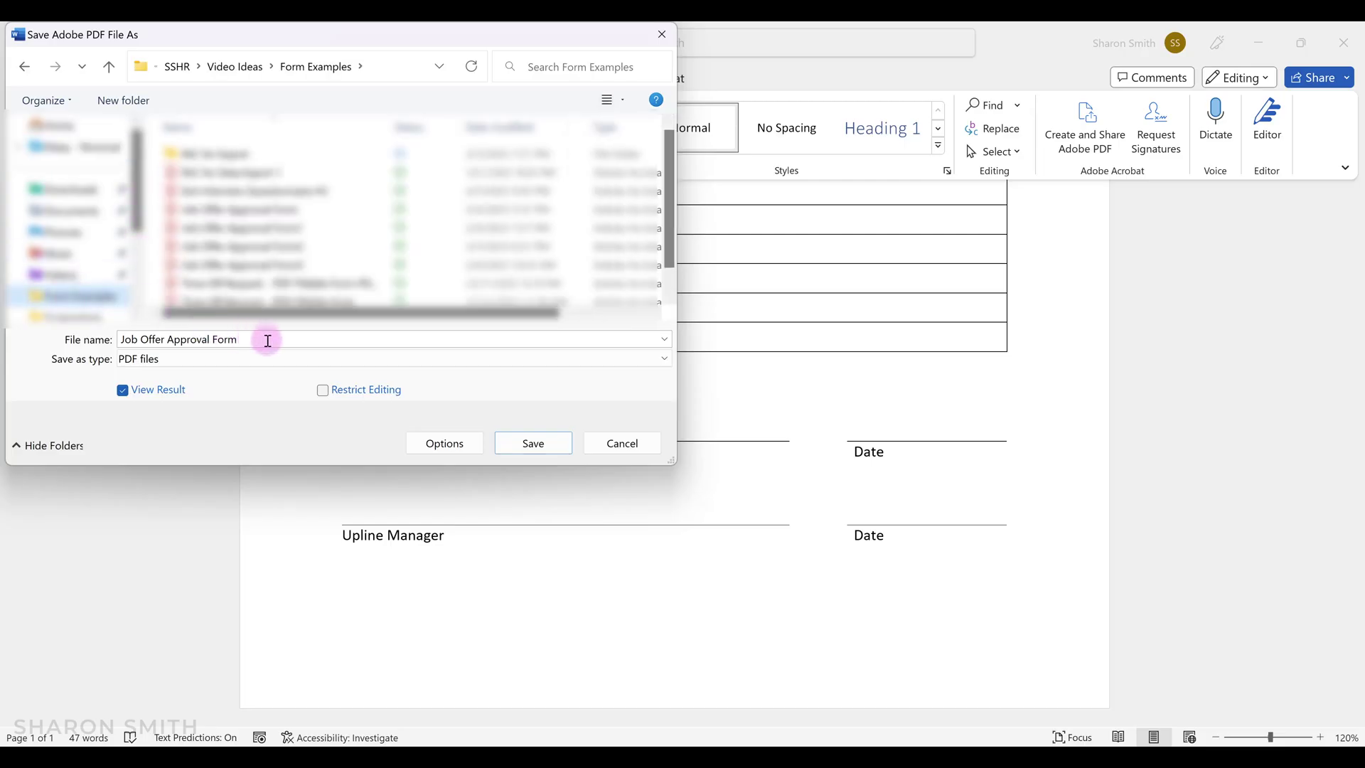
pyautogui.doubleClick(267, 340)
pyautogui.click(262, 344)
pyautogui.click(533, 443)
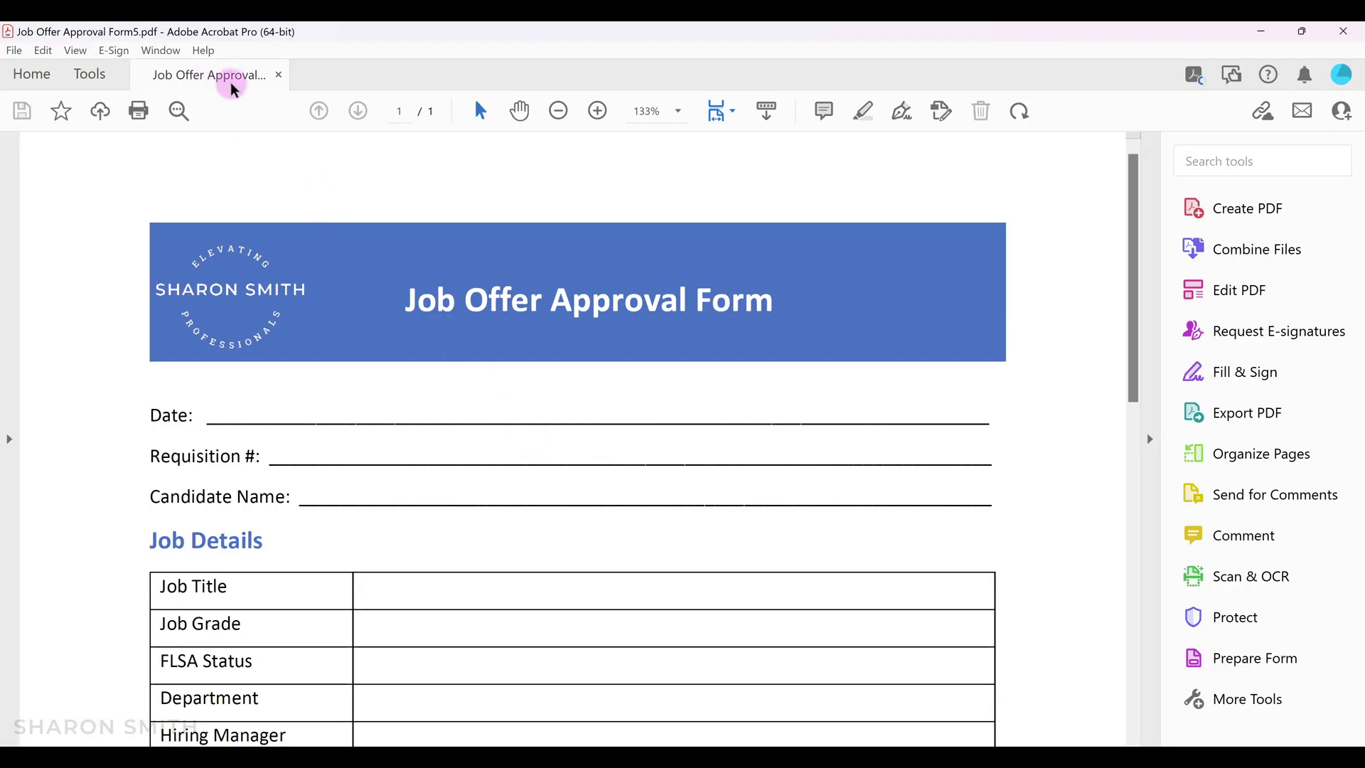
# Close the open PDF and bring up the full list of Acrobat tools.
pyautogui.click(282, 76)
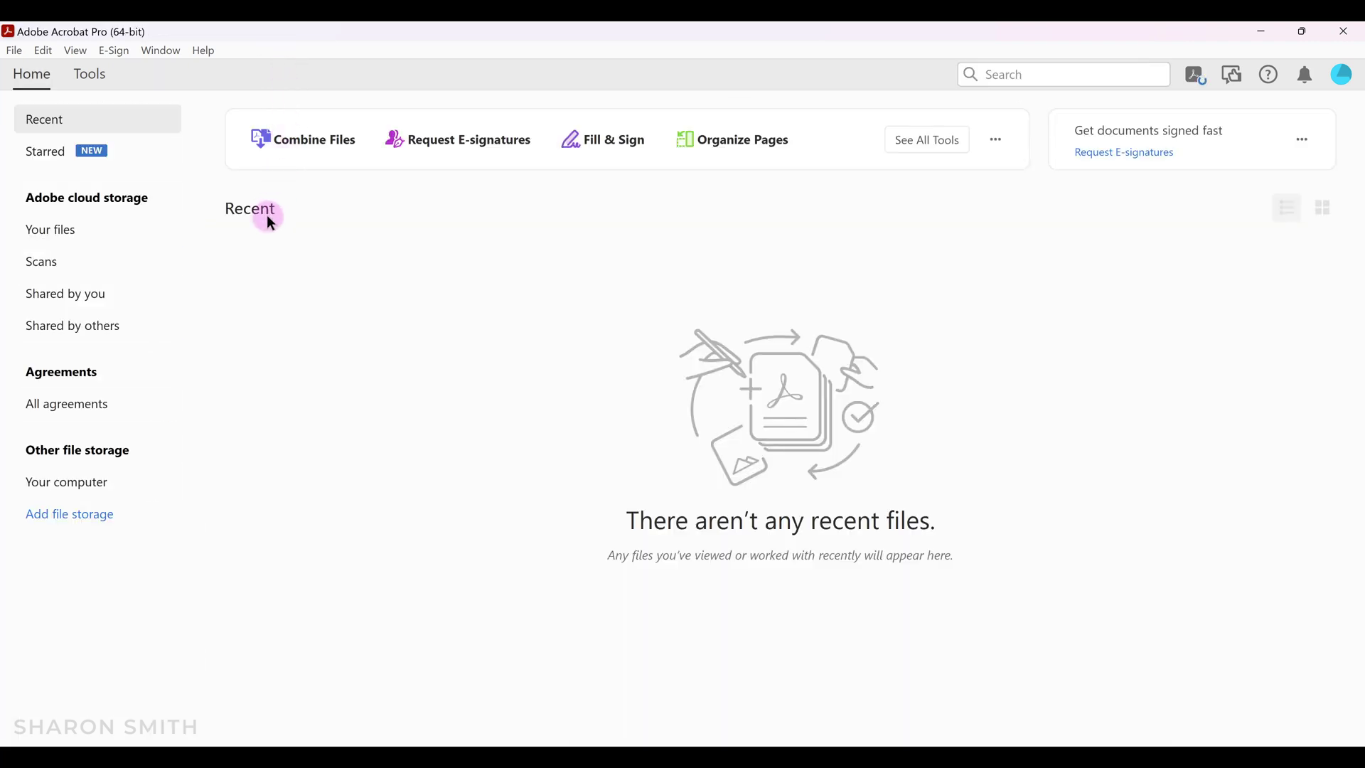
pyautogui.click(117, 125)
pyautogui.click(89, 77)
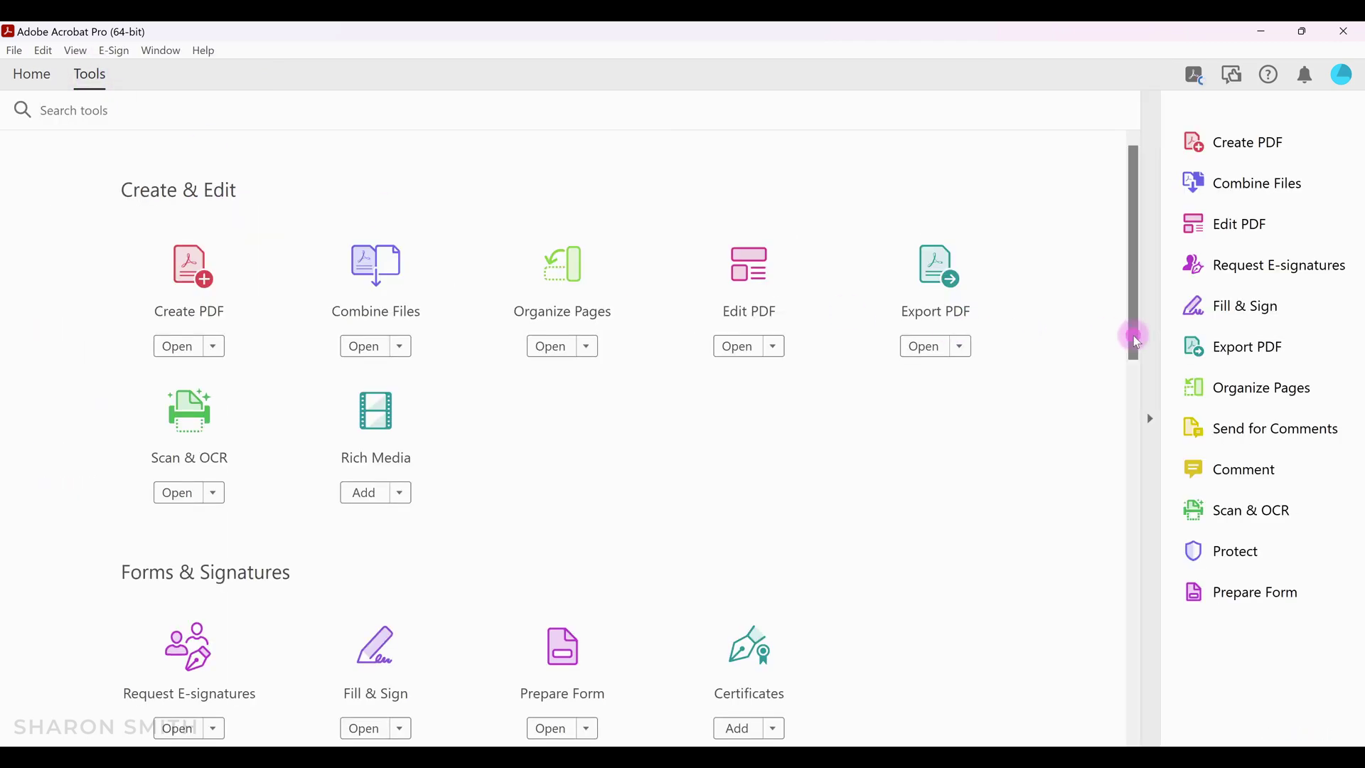
pyautogui.moveTo(1138, 343); pyautogui.dragTo(1136, 373)
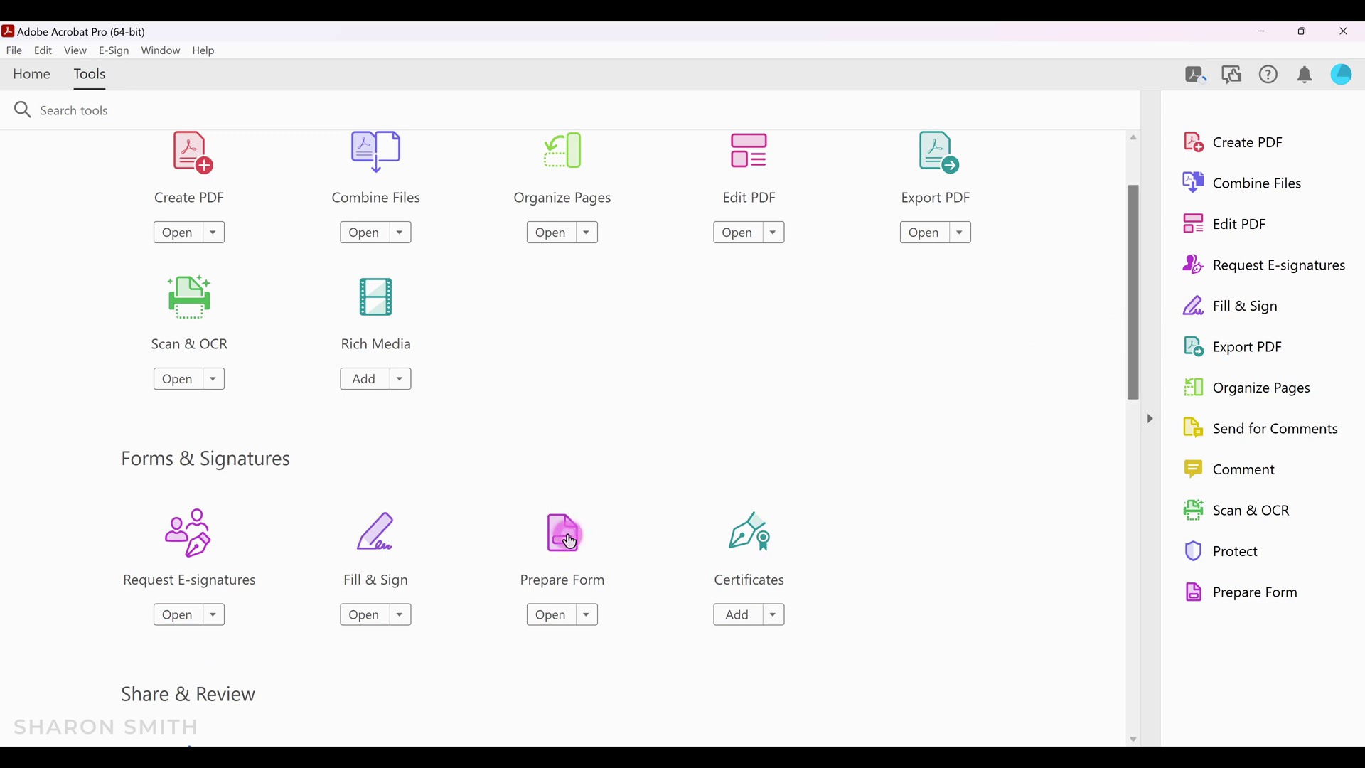
# Run Prepare Form on Job Offer Approval Form5 from the Form Examples folder.
pyautogui.click(570, 544)
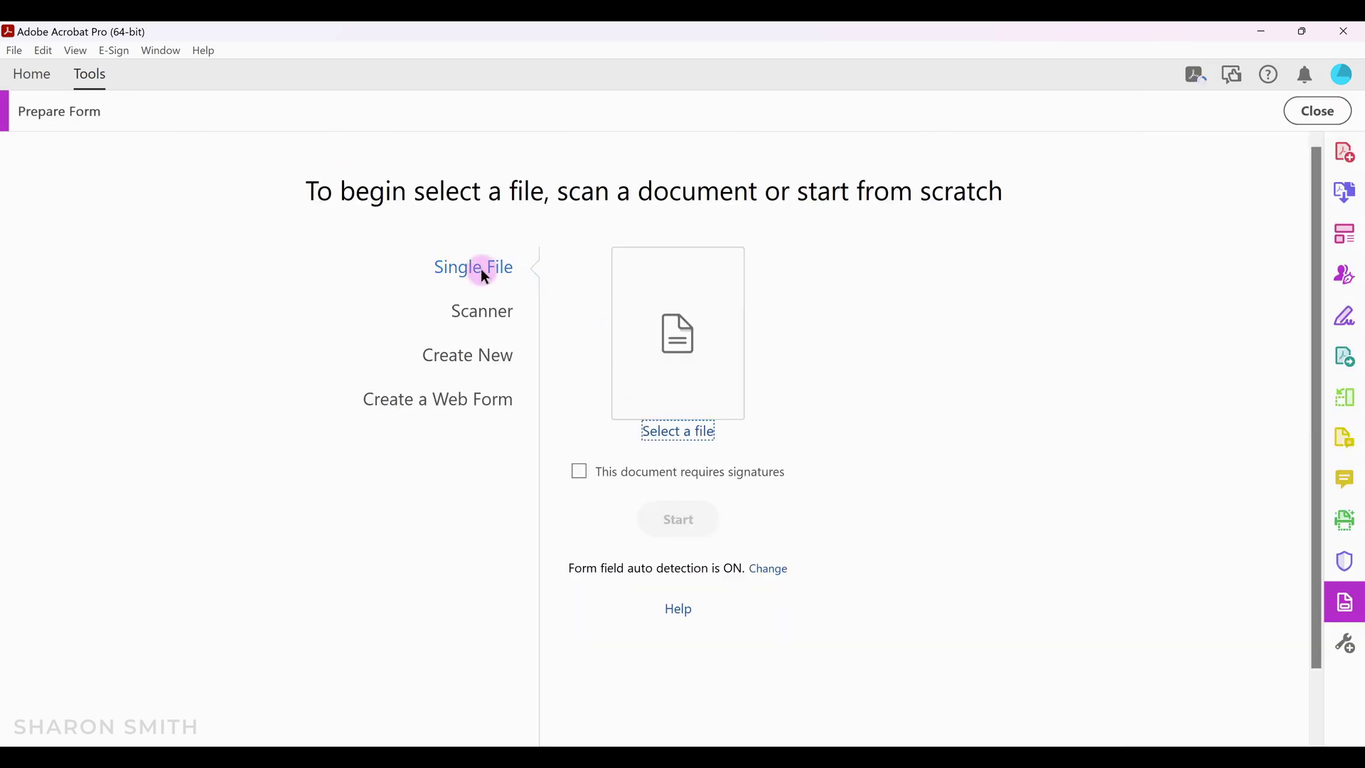
pyautogui.click(677, 437)
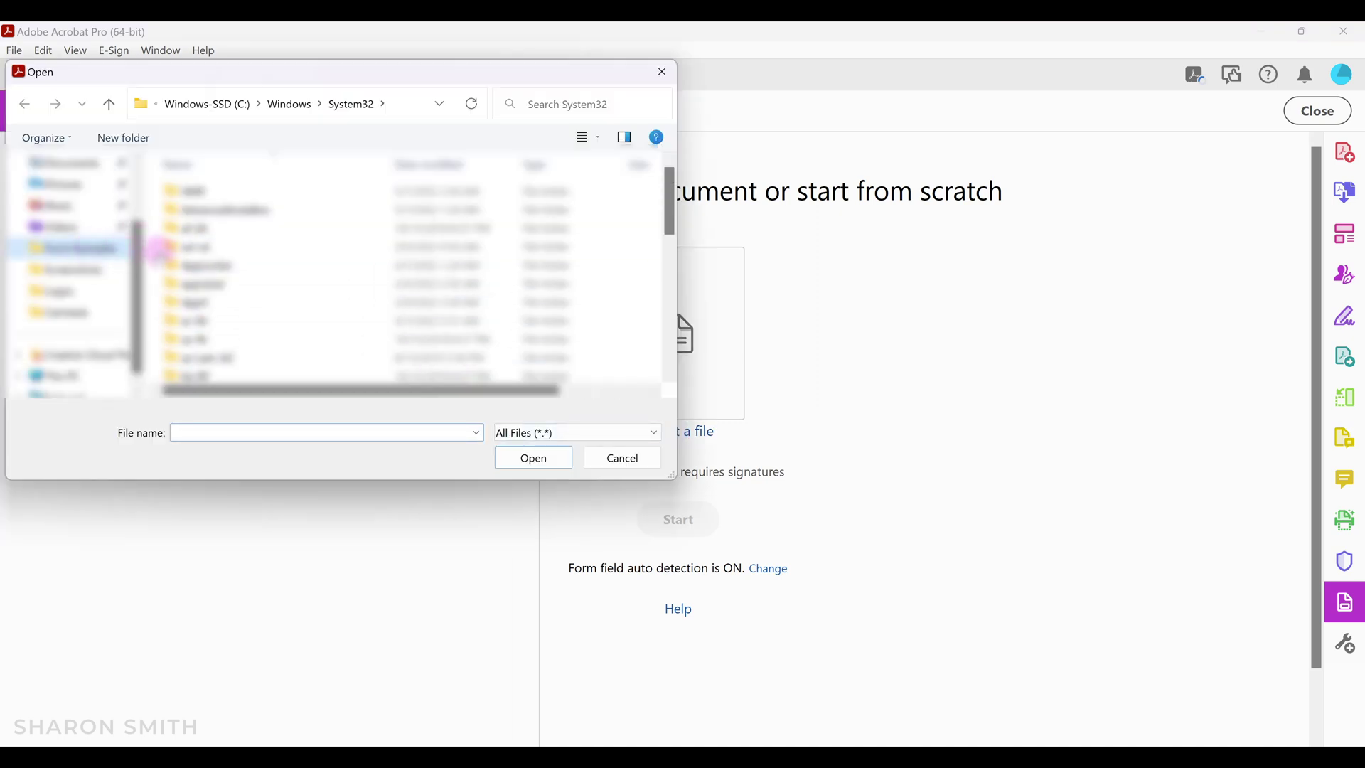
pyautogui.click(114, 248)
pyautogui.click(285, 191)
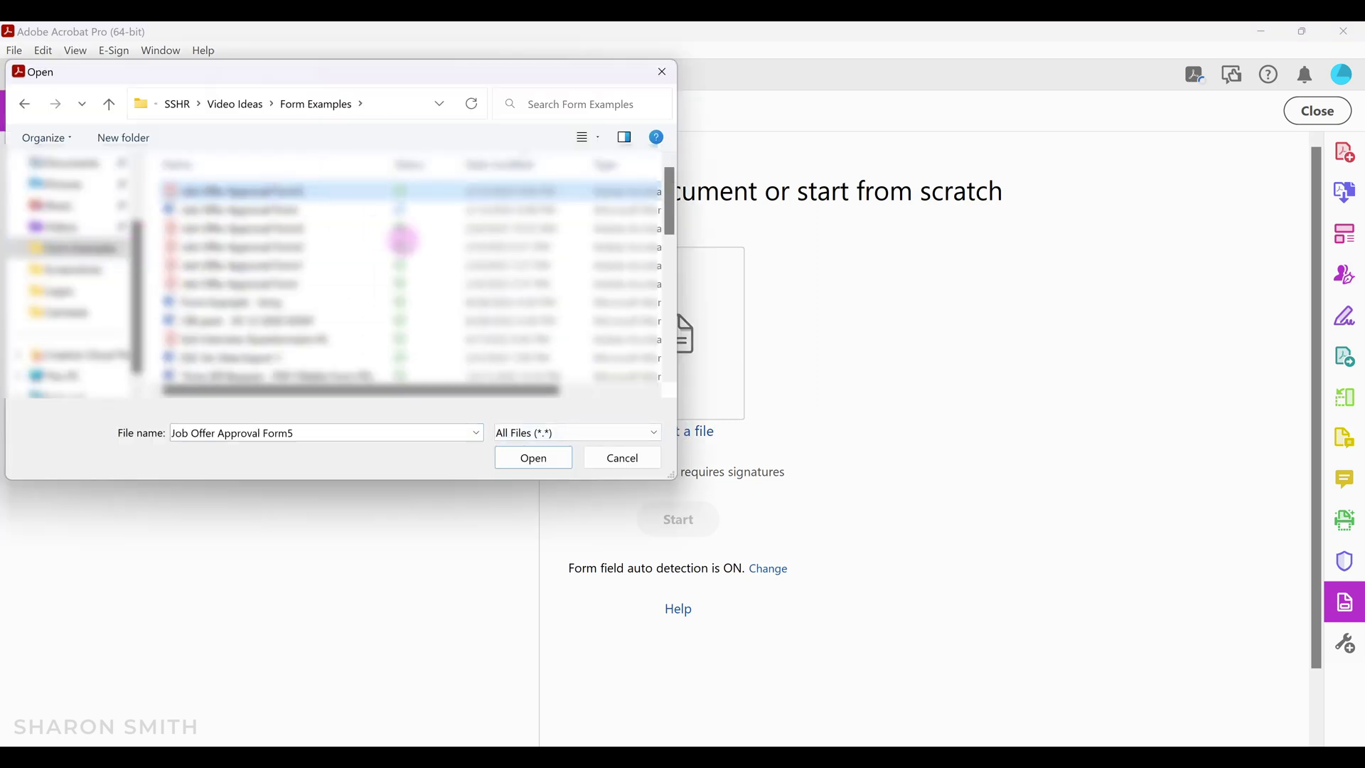
pyautogui.click(532, 461)
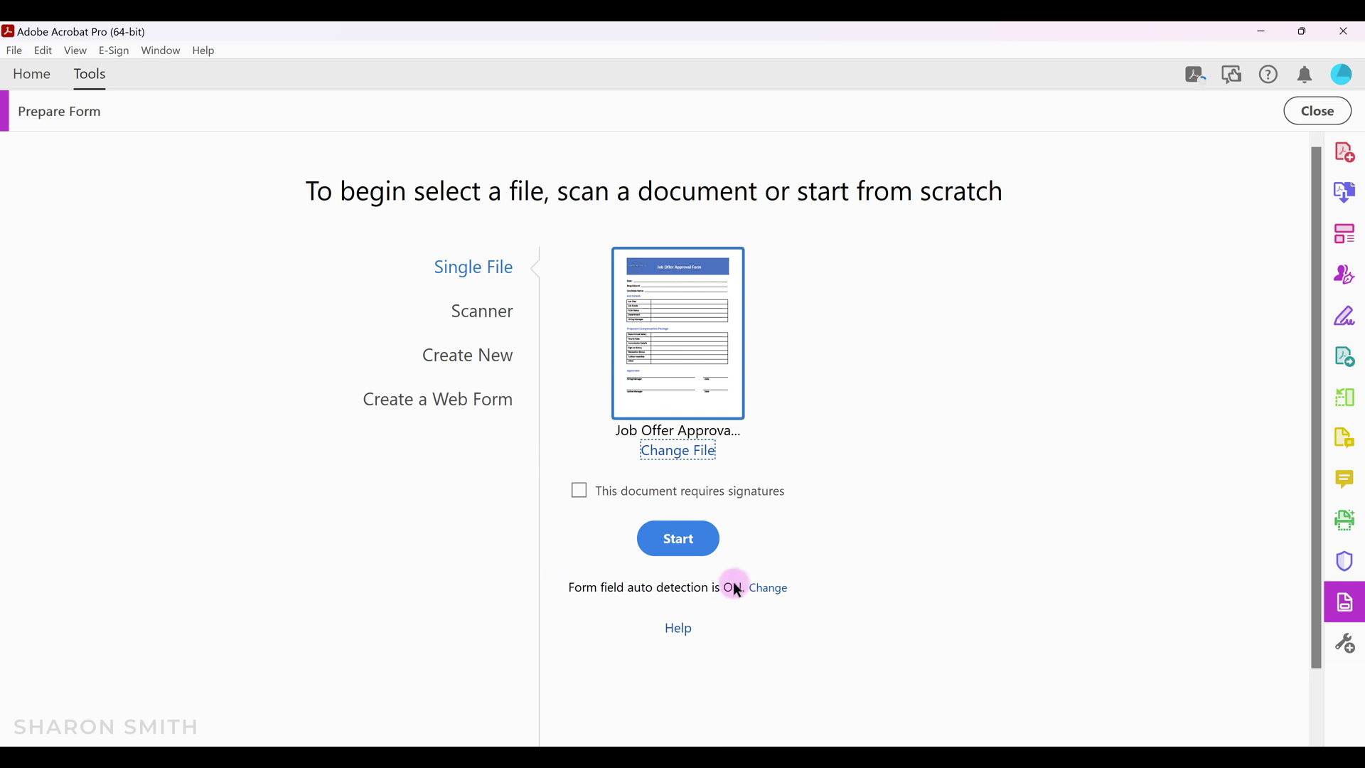
pyautogui.click(679, 546)
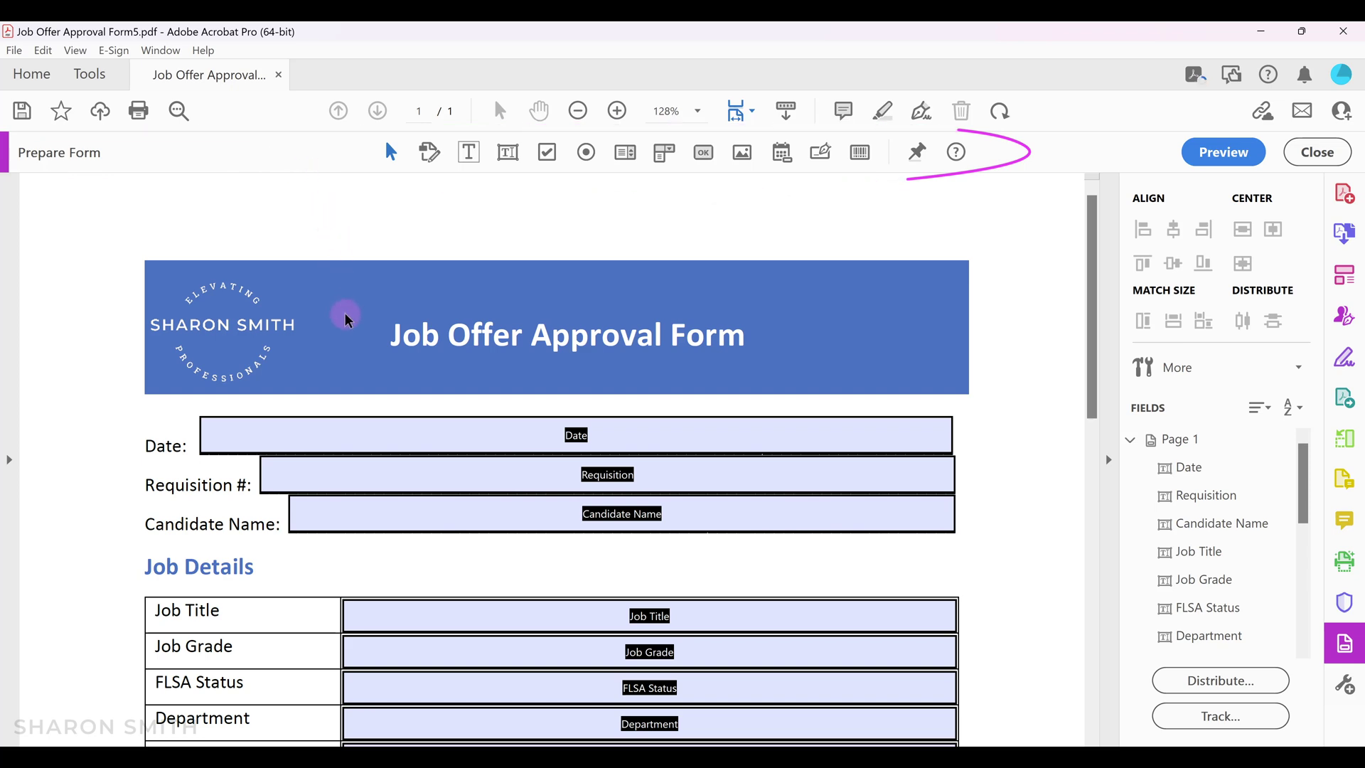
# Inspect detected fields like Job Title, then check Tuition Incentive and the Approvals section.
pyautogui.click(387, 431)
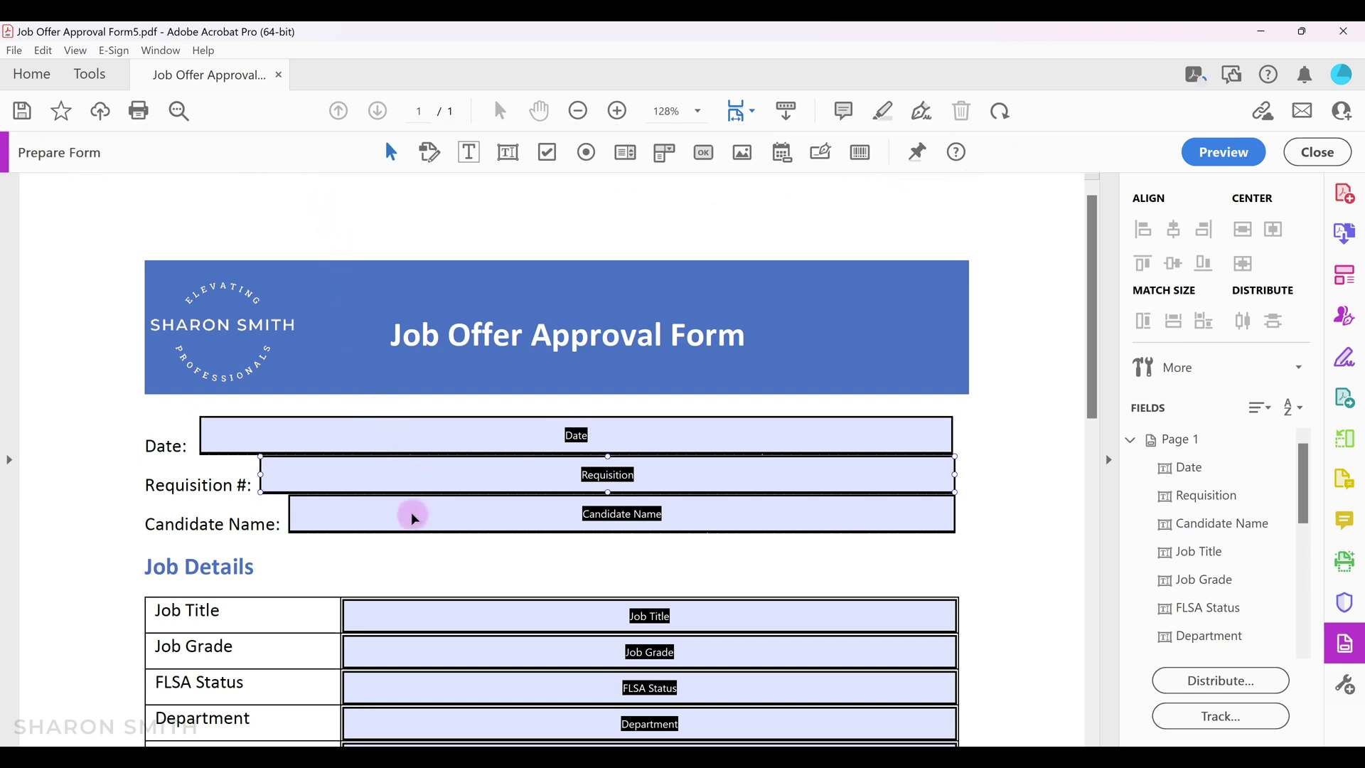
pyautogui.click(431, 627)
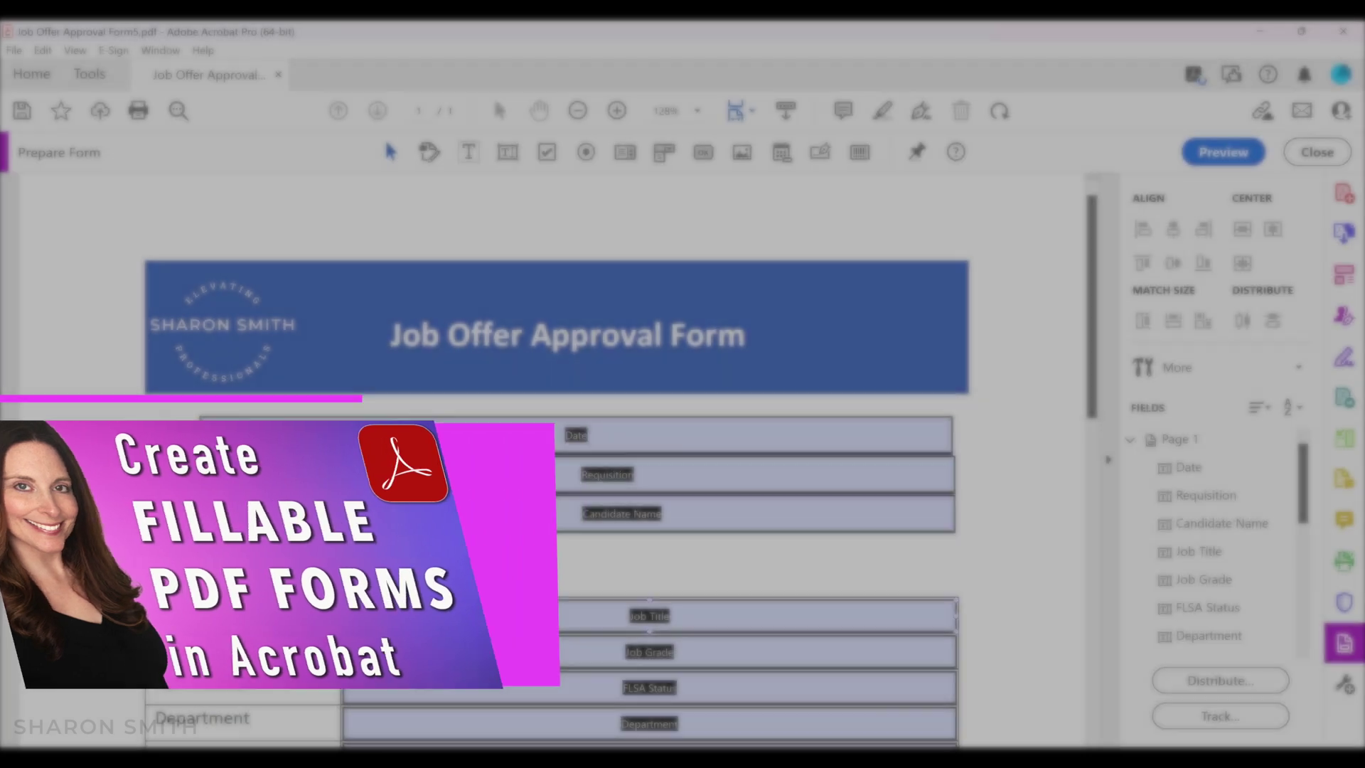
pyautogui.click(496, 557)
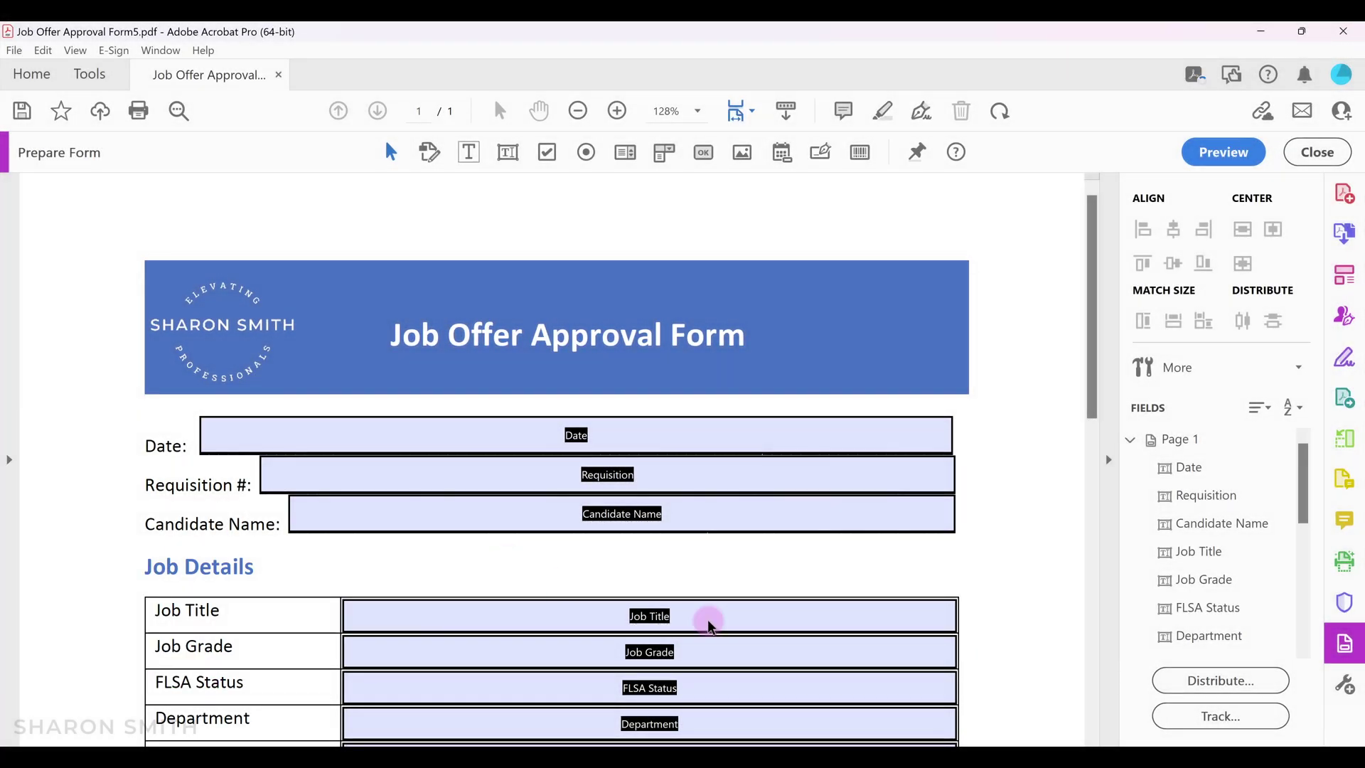
pyautogui.click(1092, 375)
pyautogui.moveTo(1099, 445); pyautogui.dragTo(1093, 699)
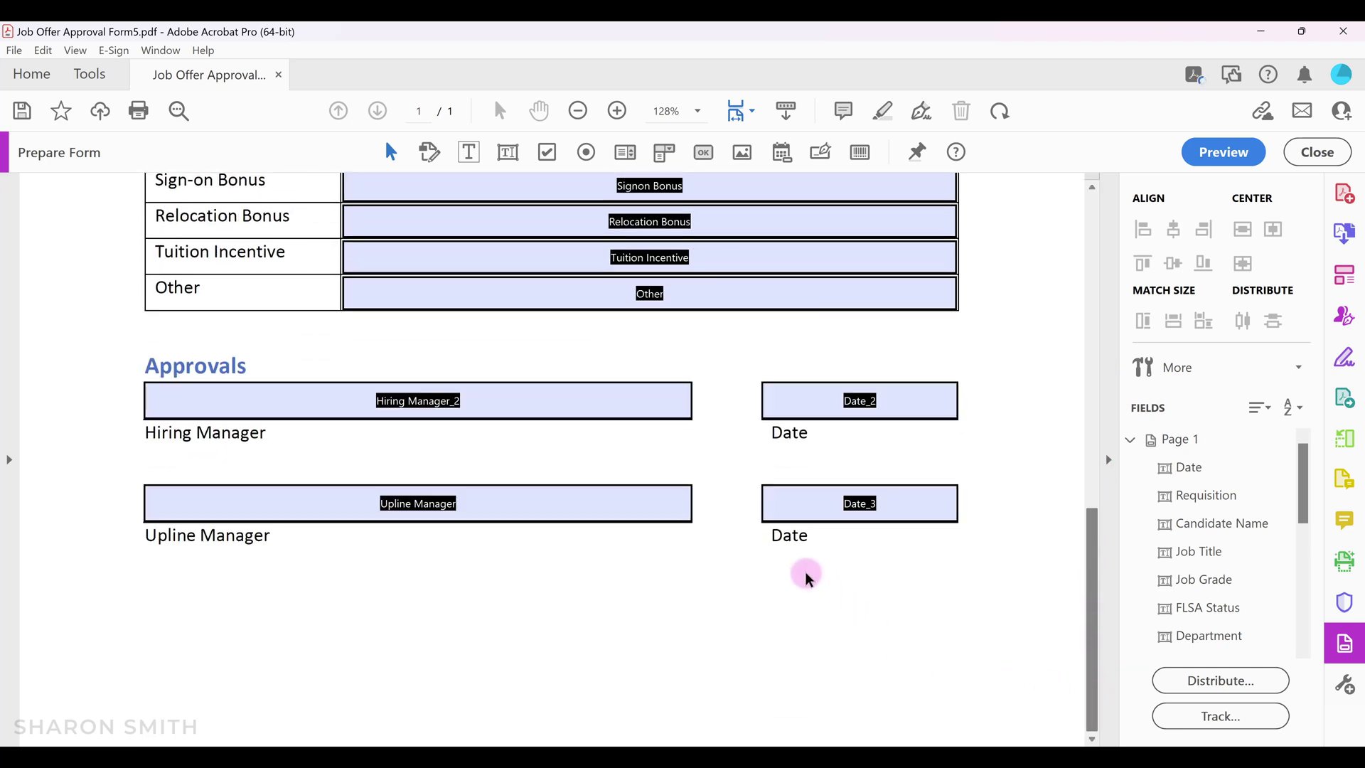
pyautogui.click(627, 258)
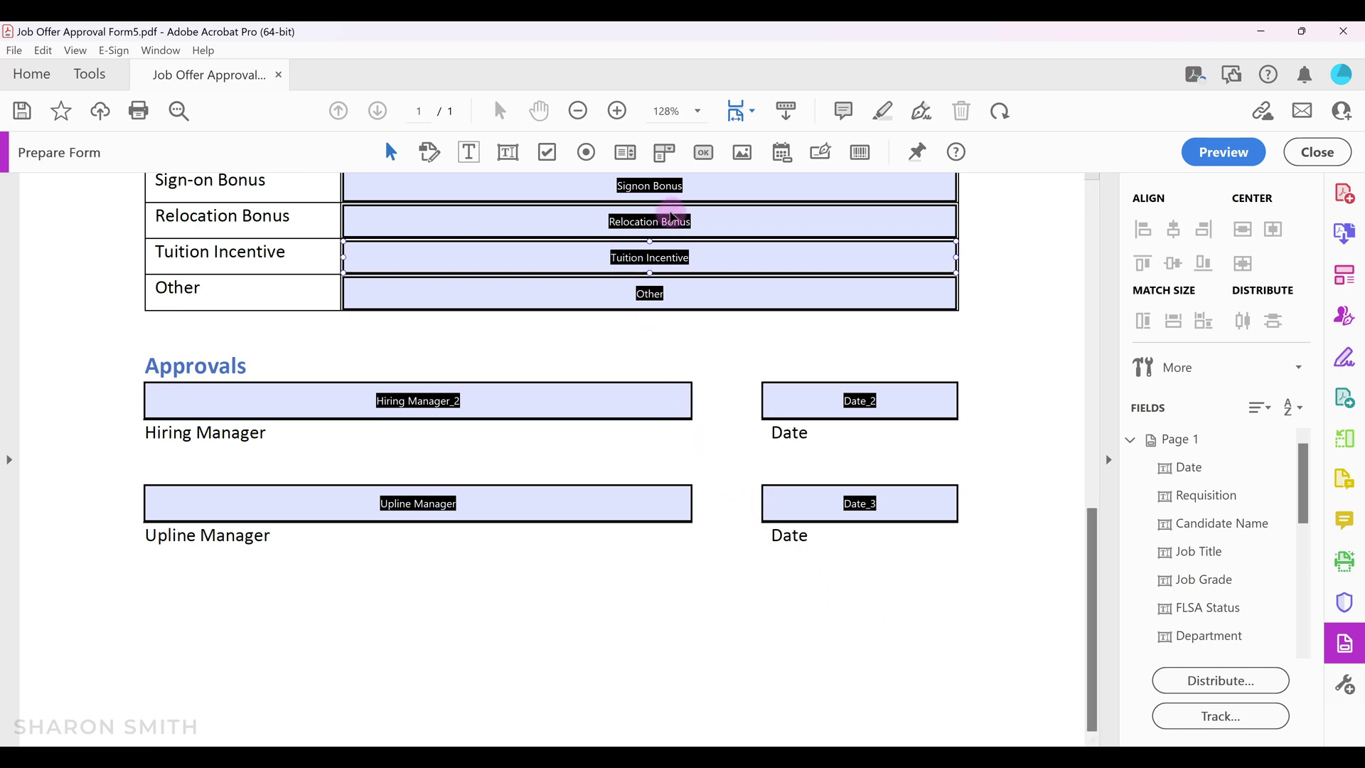
# Place a button field named SubmitButton beneath the Approvals section and bring up its properties.
pyautogui.click(679, 184)
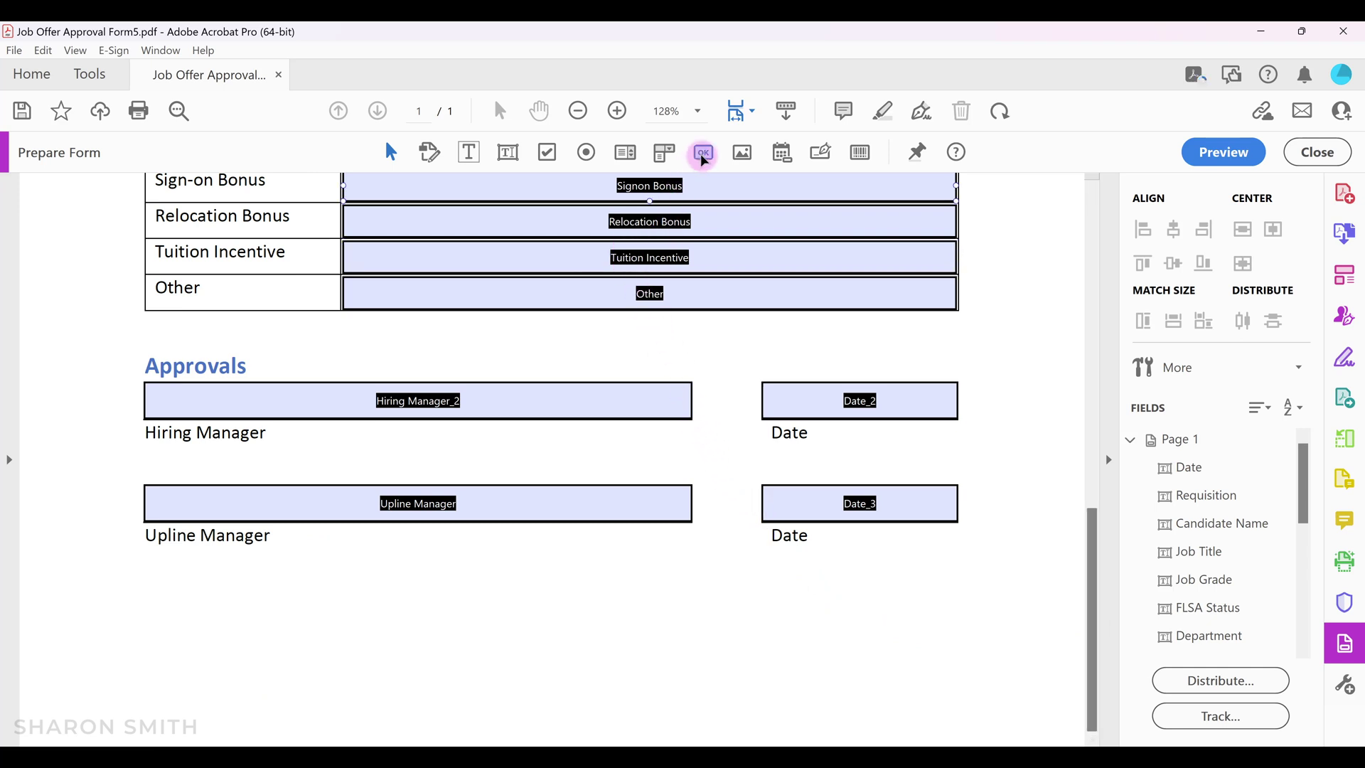
pyautogui.click(703, 155)
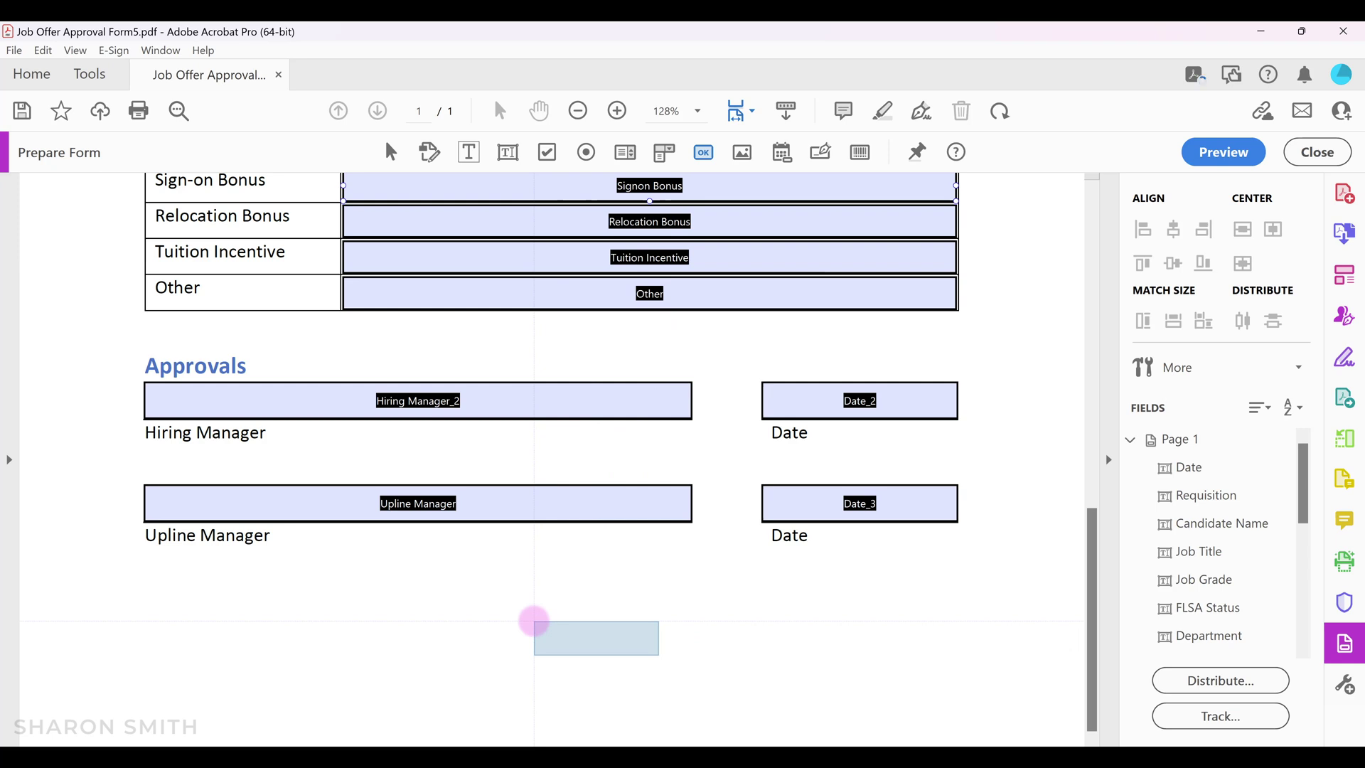
pyautogui.click(539, 618)
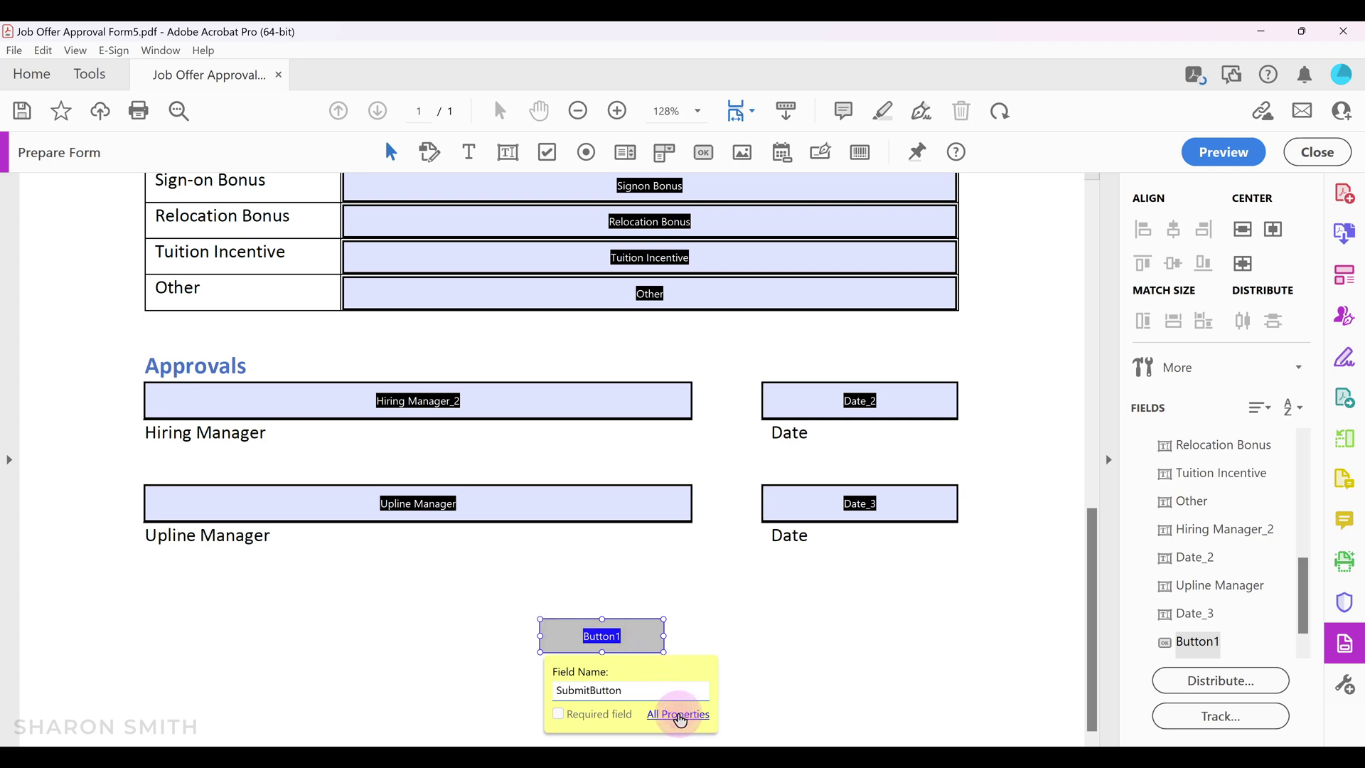
pyautogui.click(679, 715)
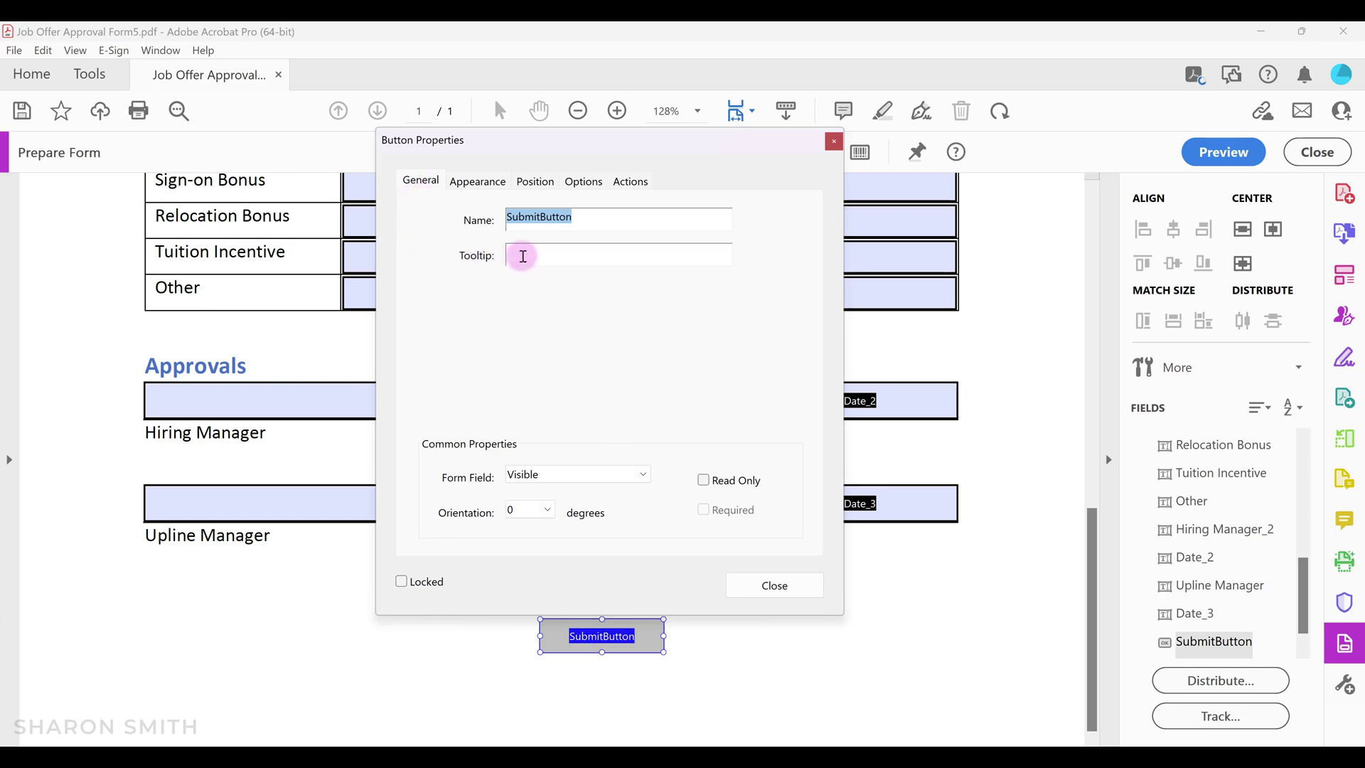
# Set the button's tooltip to 'Click Here to Submit' and review its Appearance and Position settings.
pyautogui.click(524, 257)
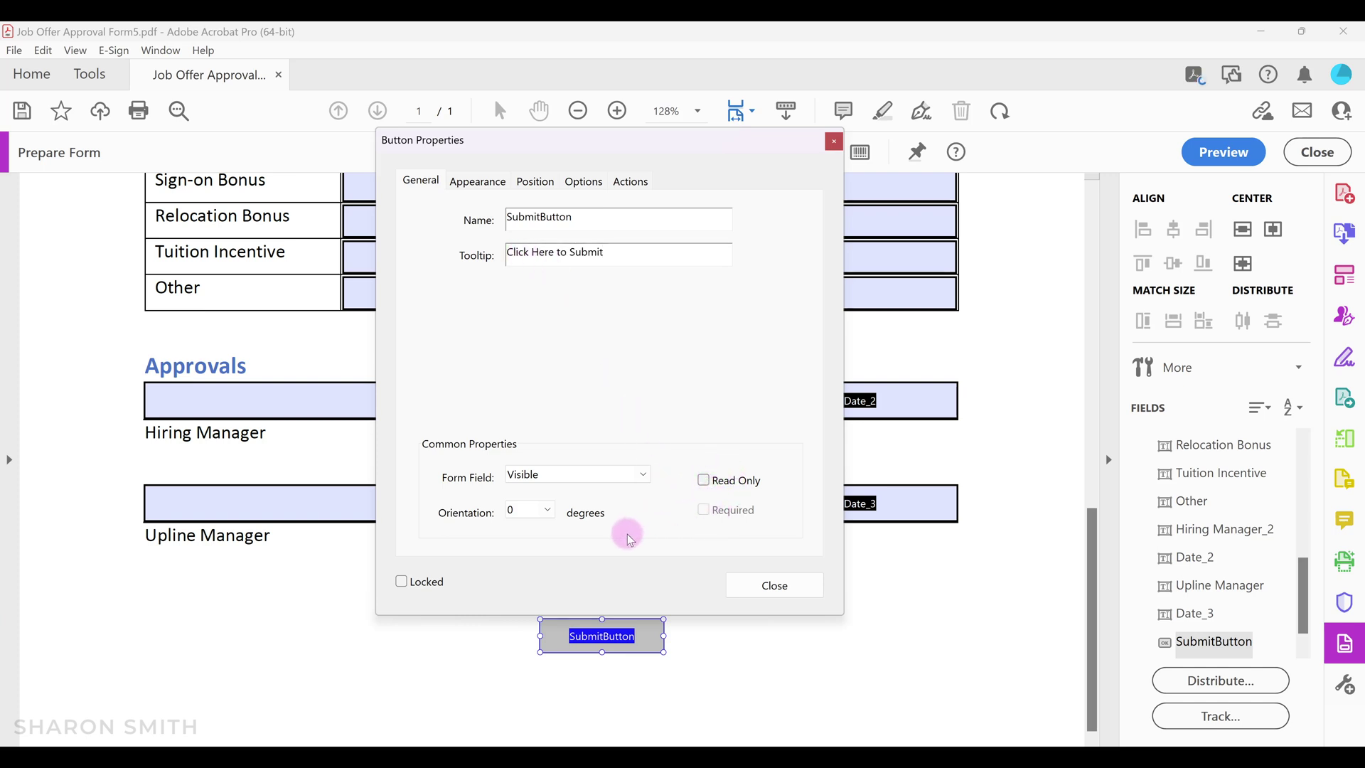
pyautogui.click(477, 182)
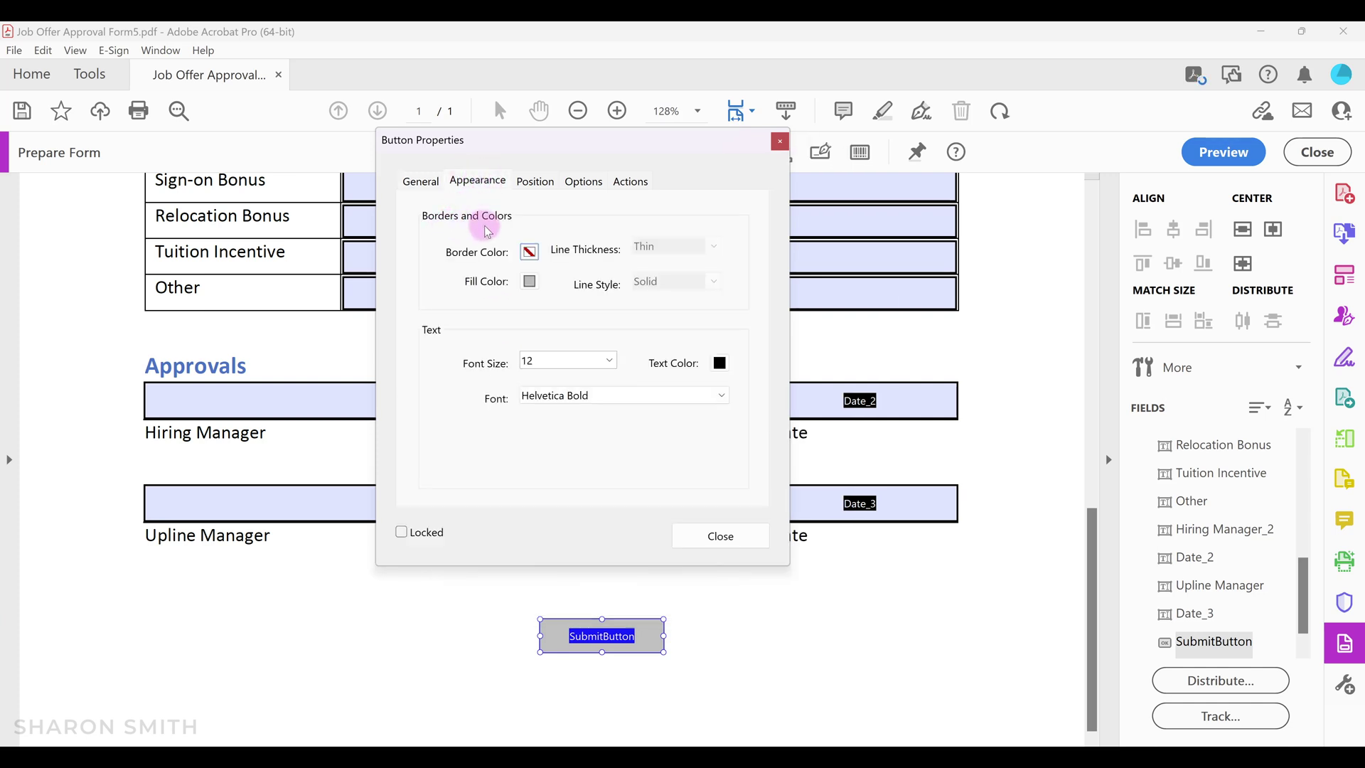
pyautogui.click(536, 182)
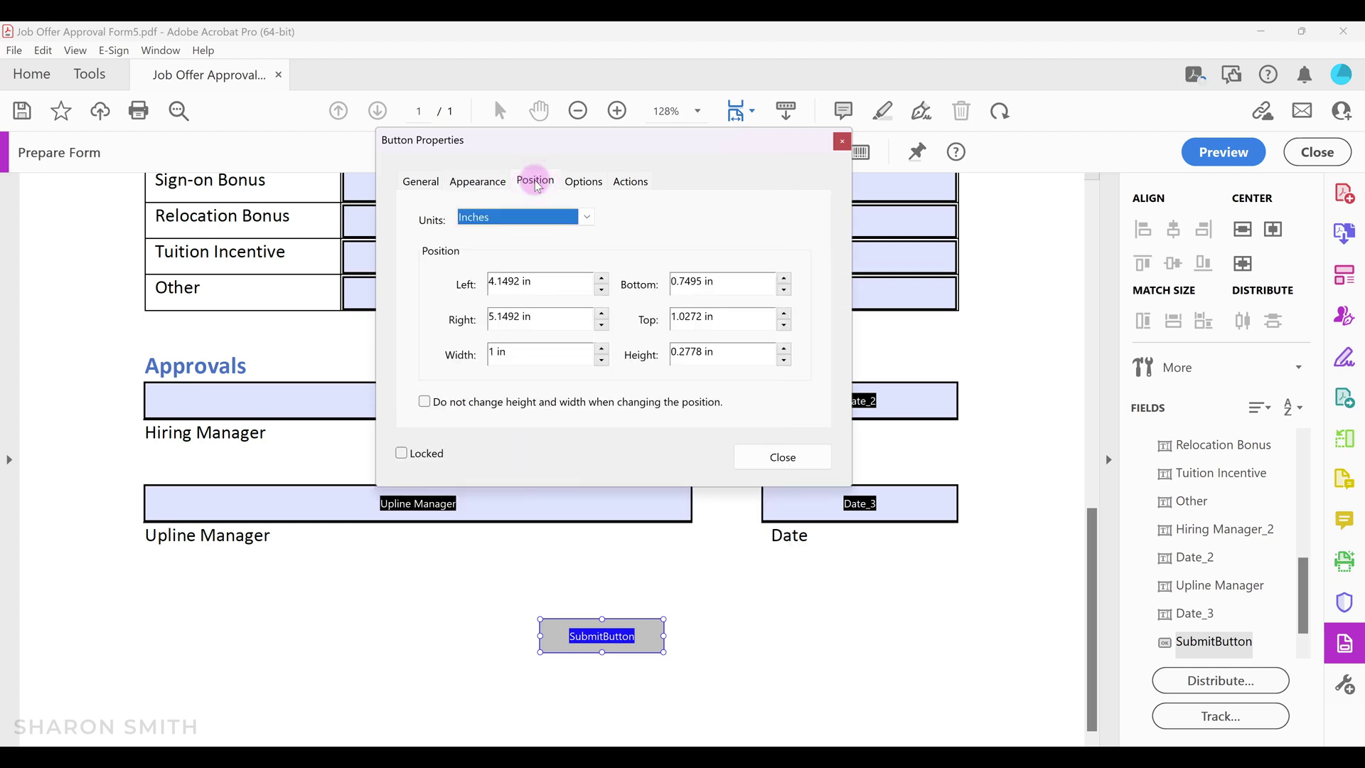
pyautogui.click(589, 185)
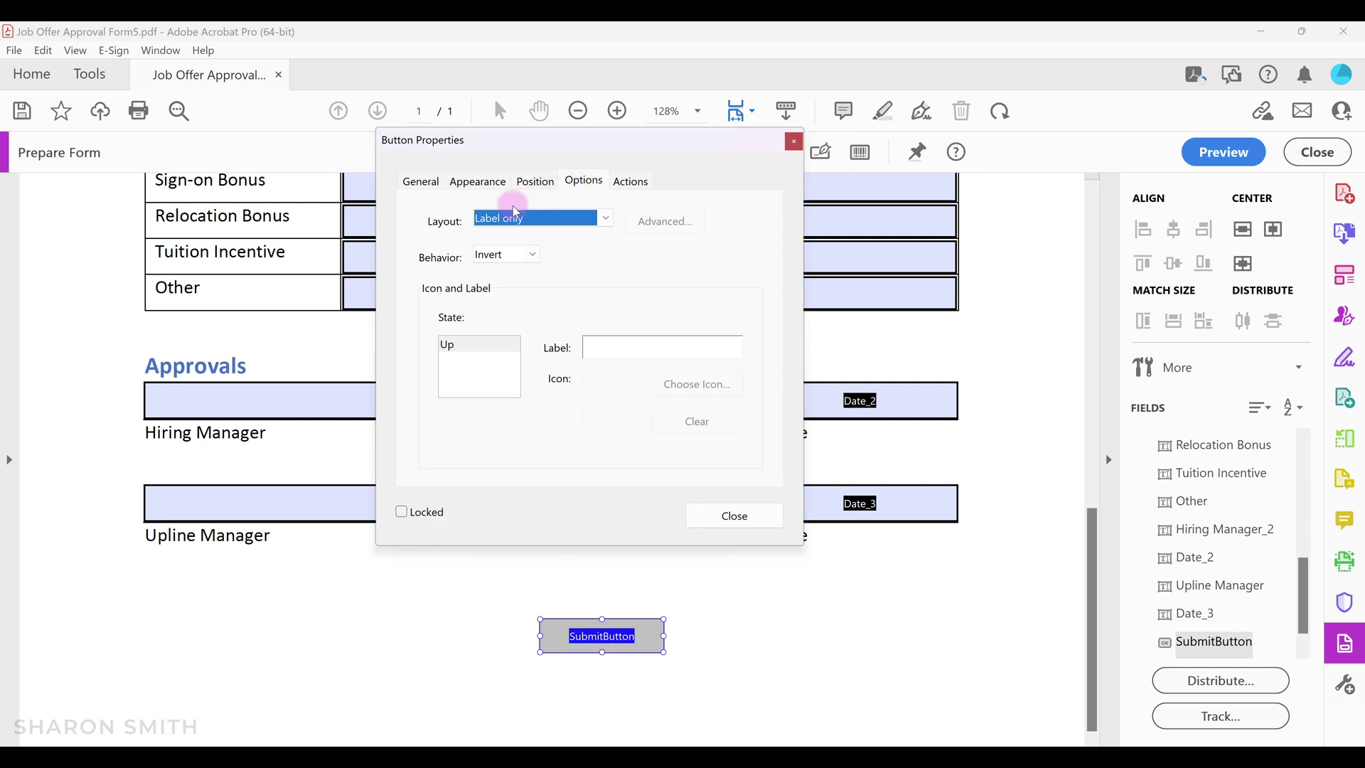
# Give the button a Label only layout, no click behaviour, and the caption 'Submit'.
pyautogui.click(609, 219)
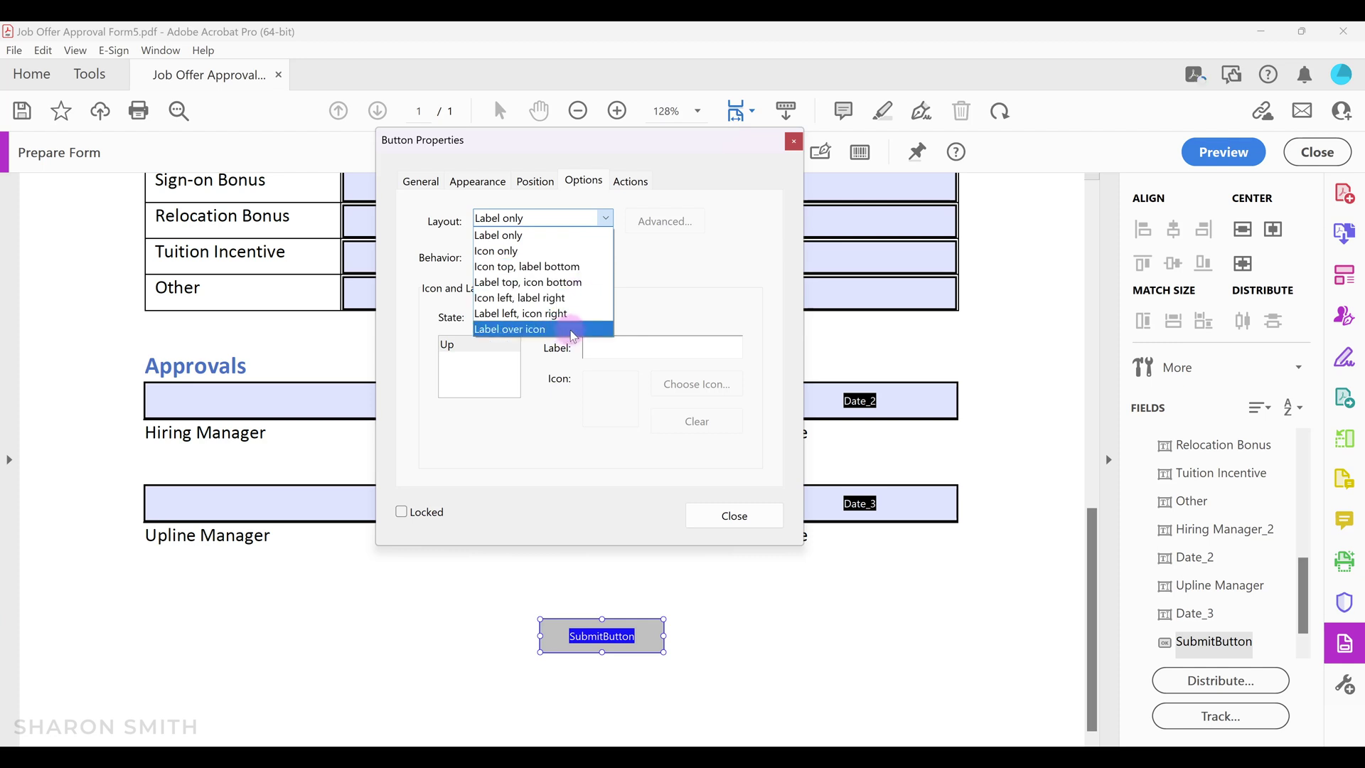
pyautogui.click(556, 238)
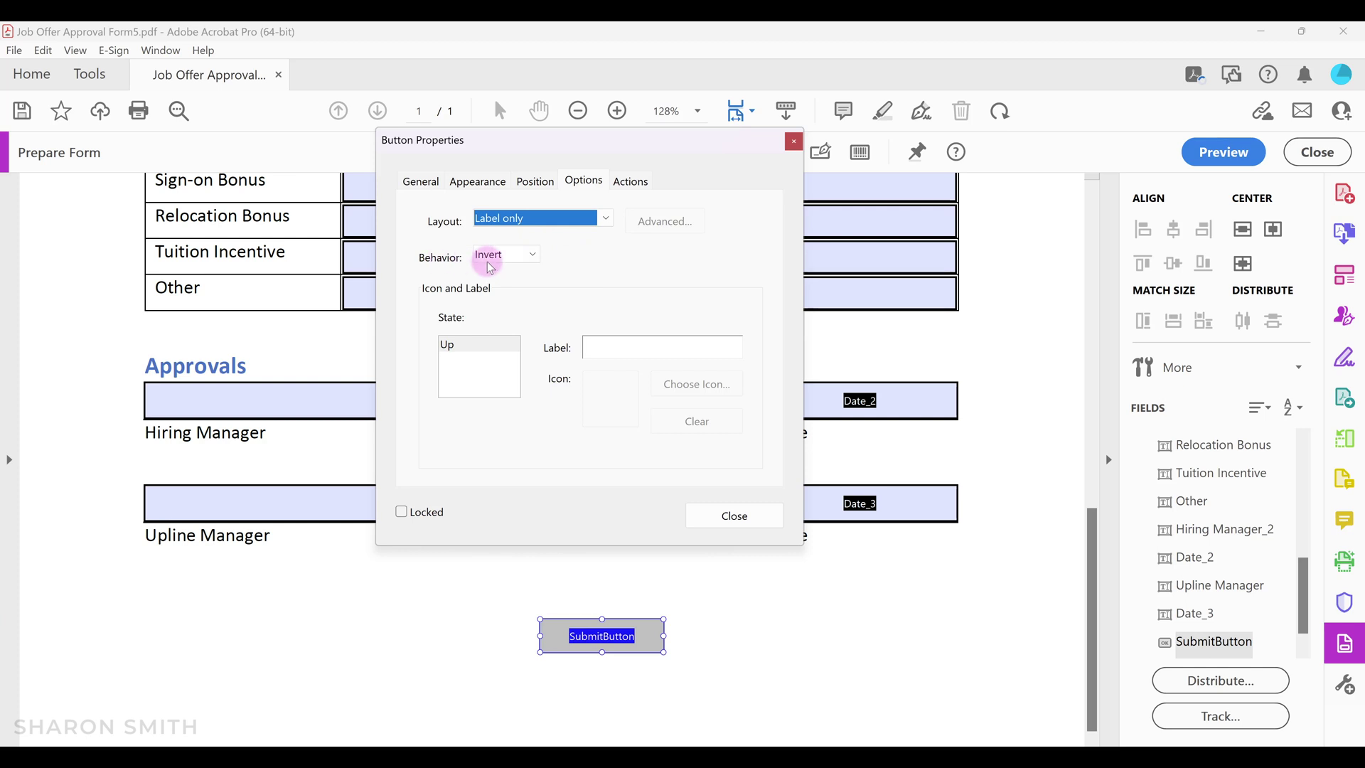
pyautogui.click(538, 256)
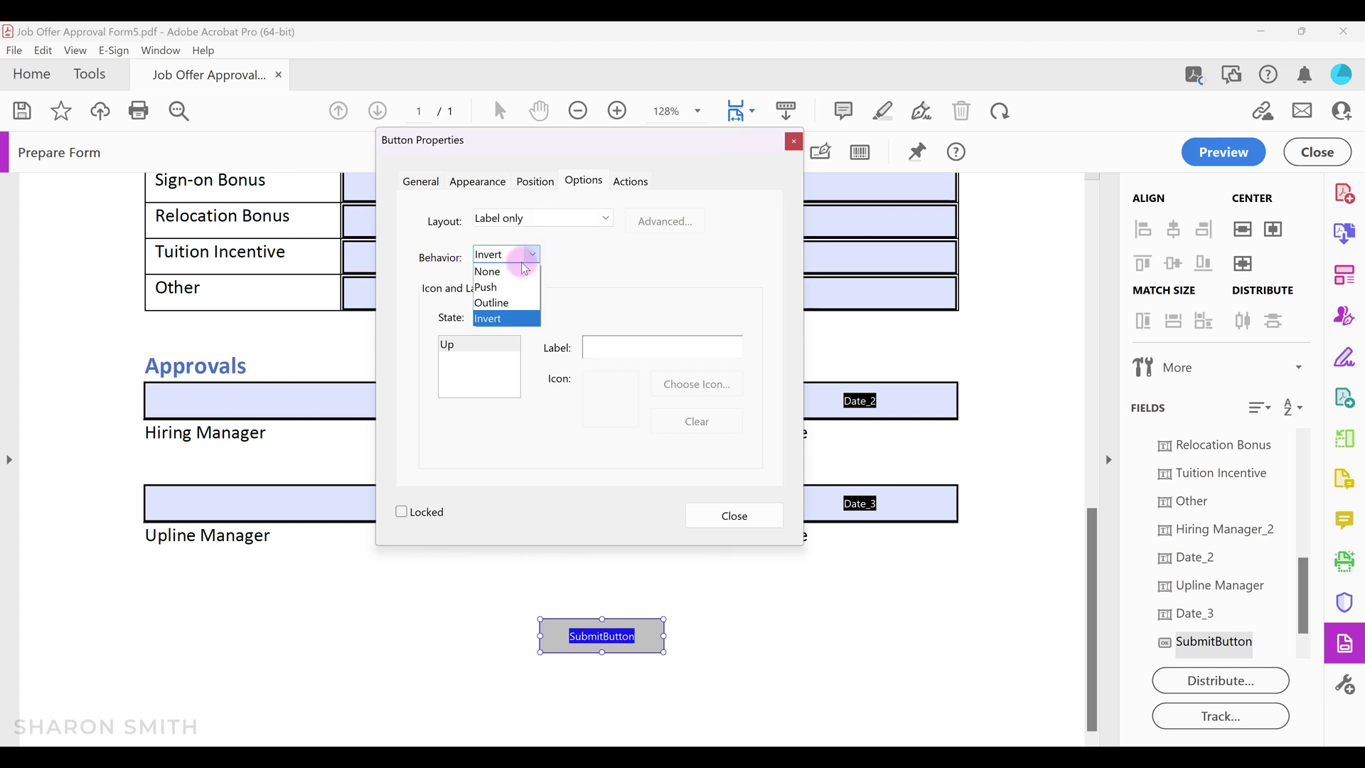
pyautogui.click(497, 273)
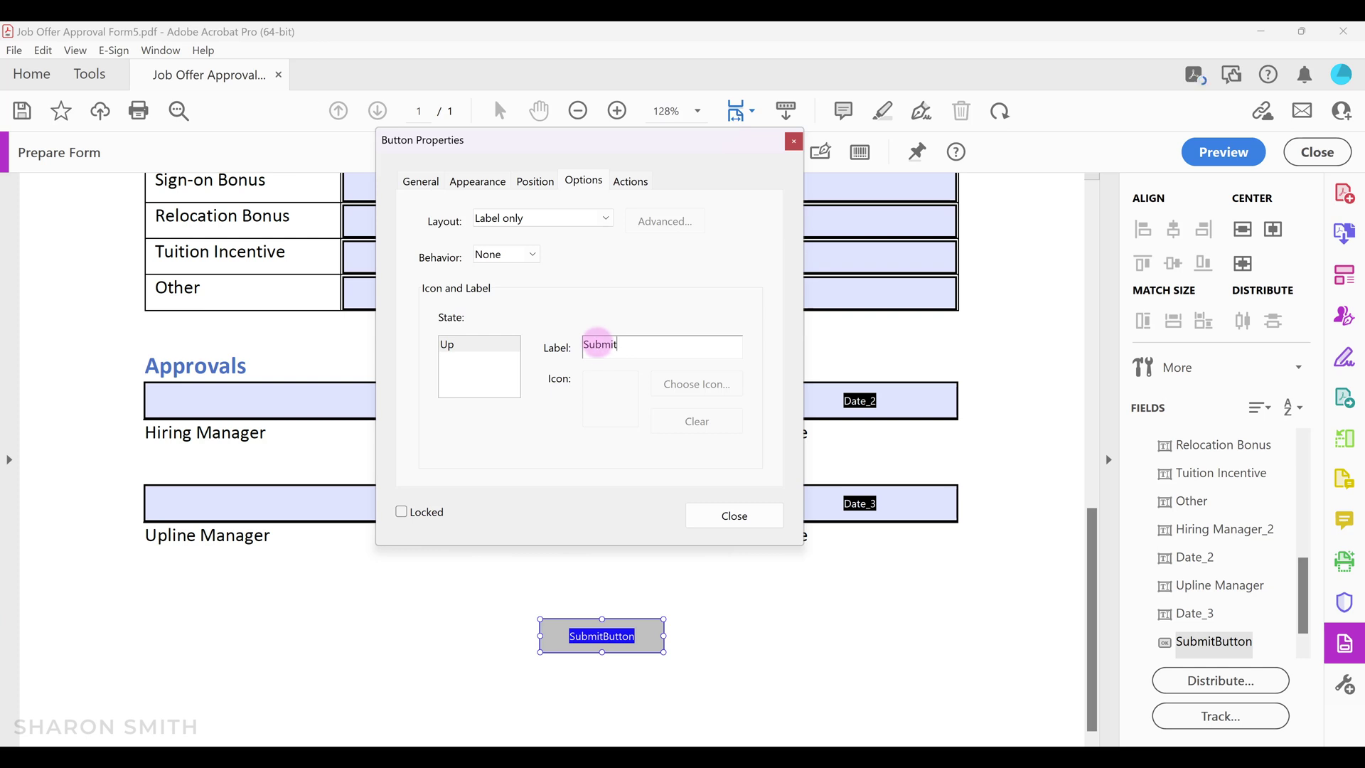
pyautogui.click(632, 182)
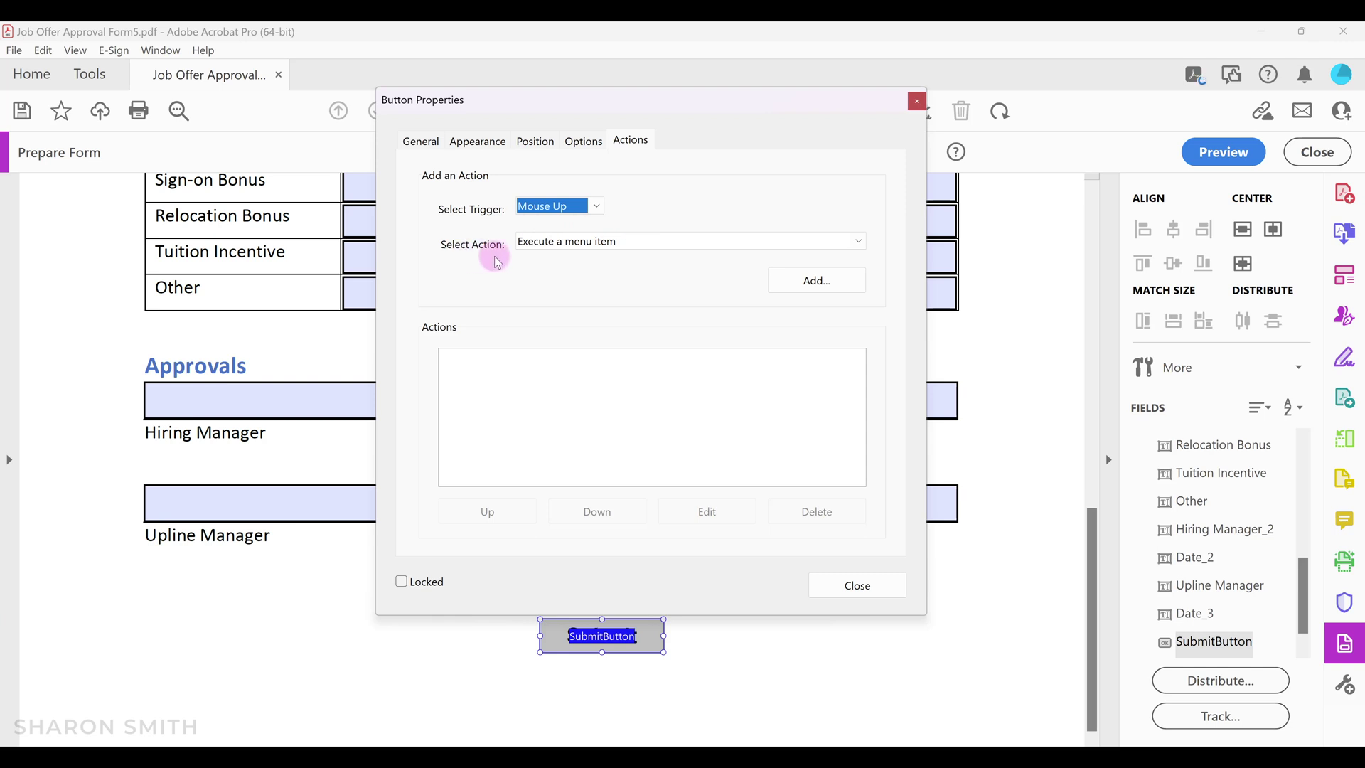
# Add a 'Submit a form' action to the SubmitButton's Mouse Up trigger.
pyautogui.click(857, 248)
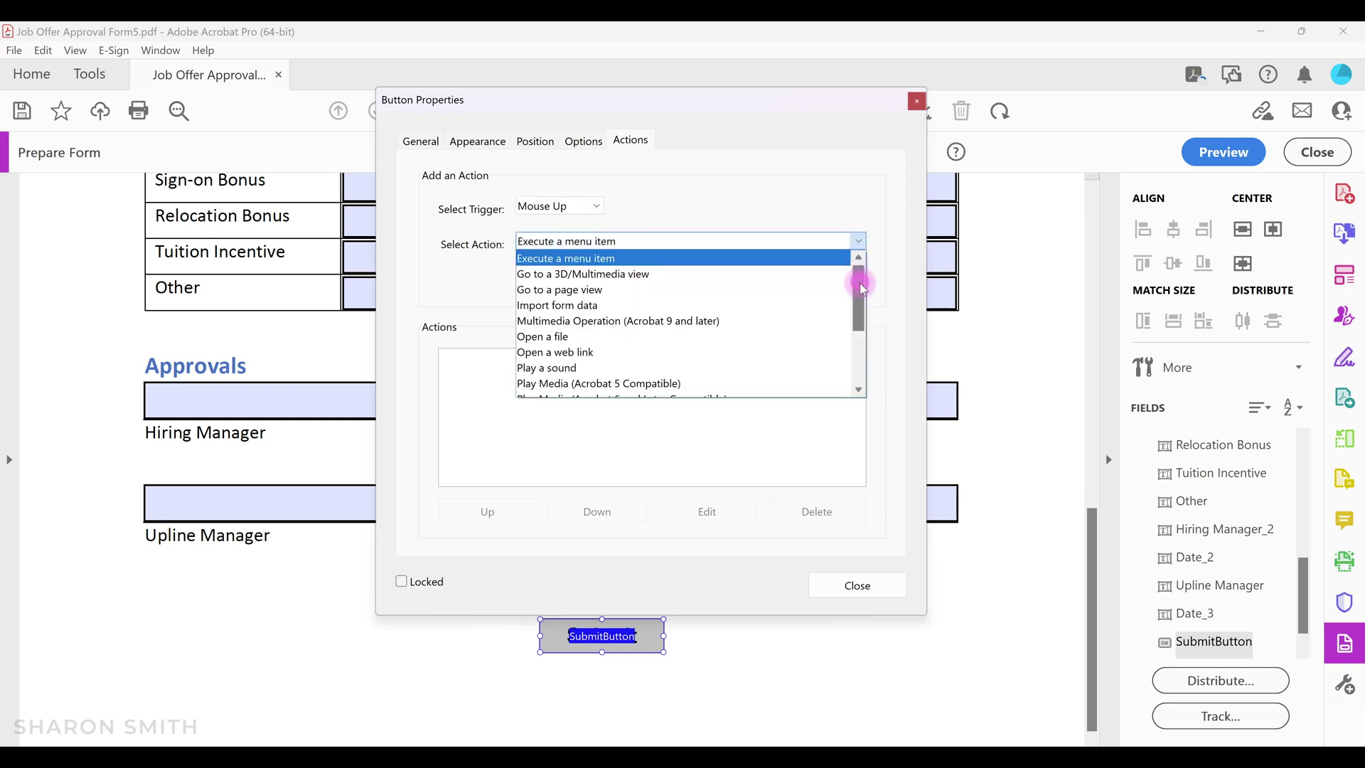
pyautogui.moveTo(859, 283); pyautogui.dragTo(870, 344)
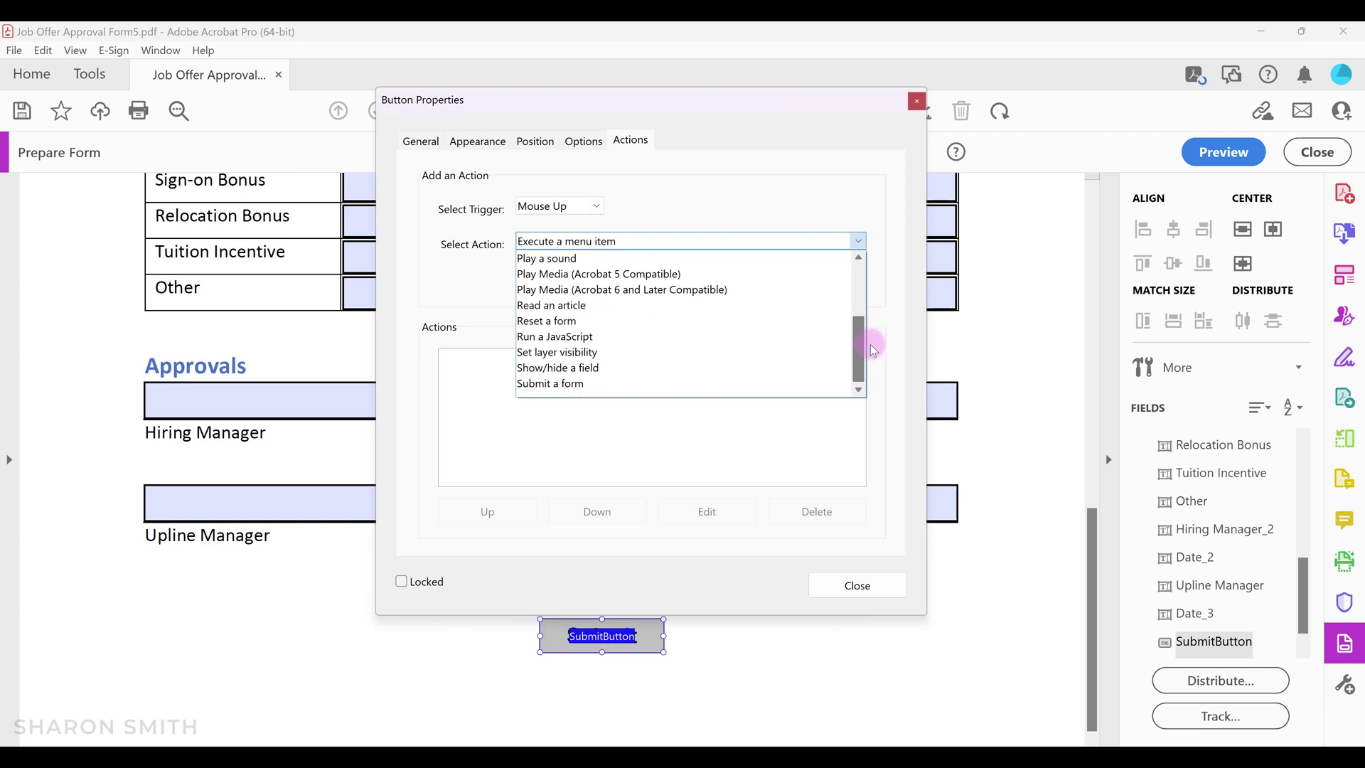
pyautogui.click(565, 384)
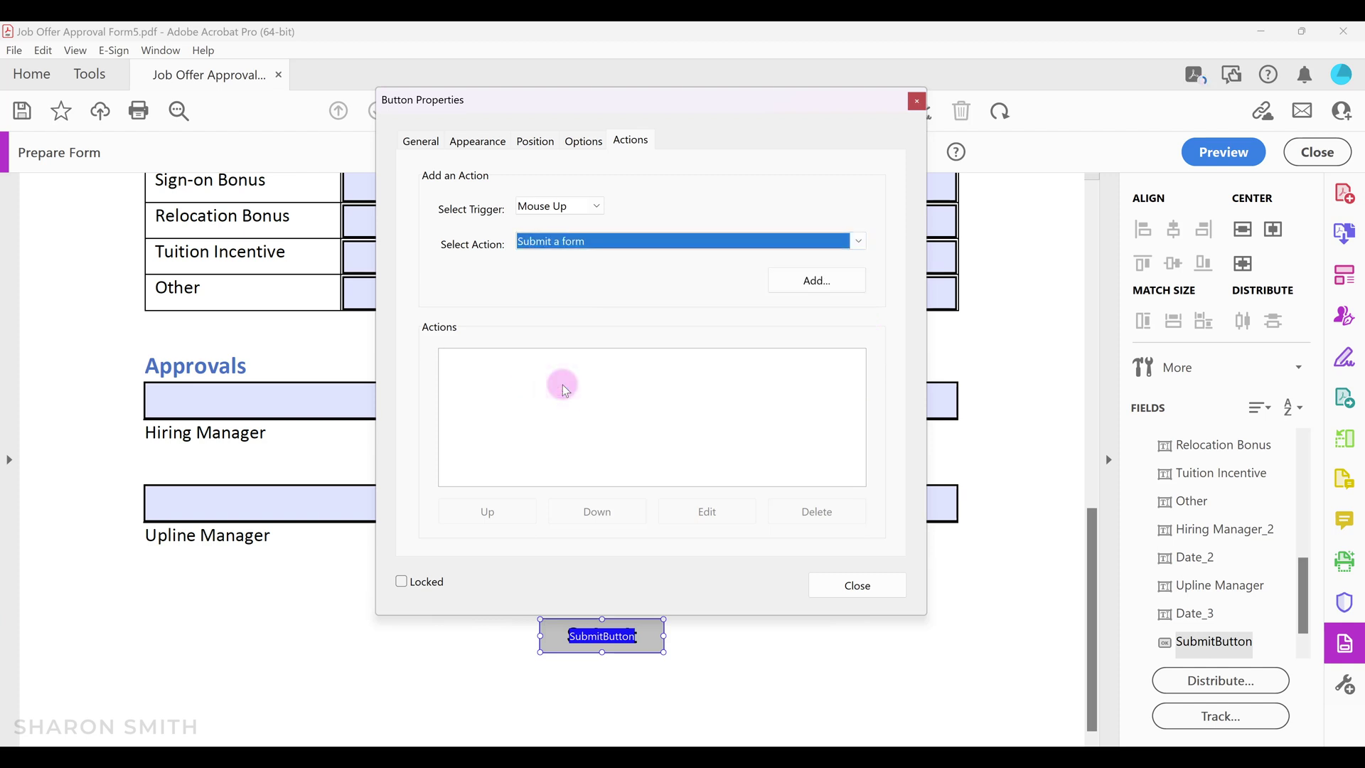
pyautogui.click(817, 282)
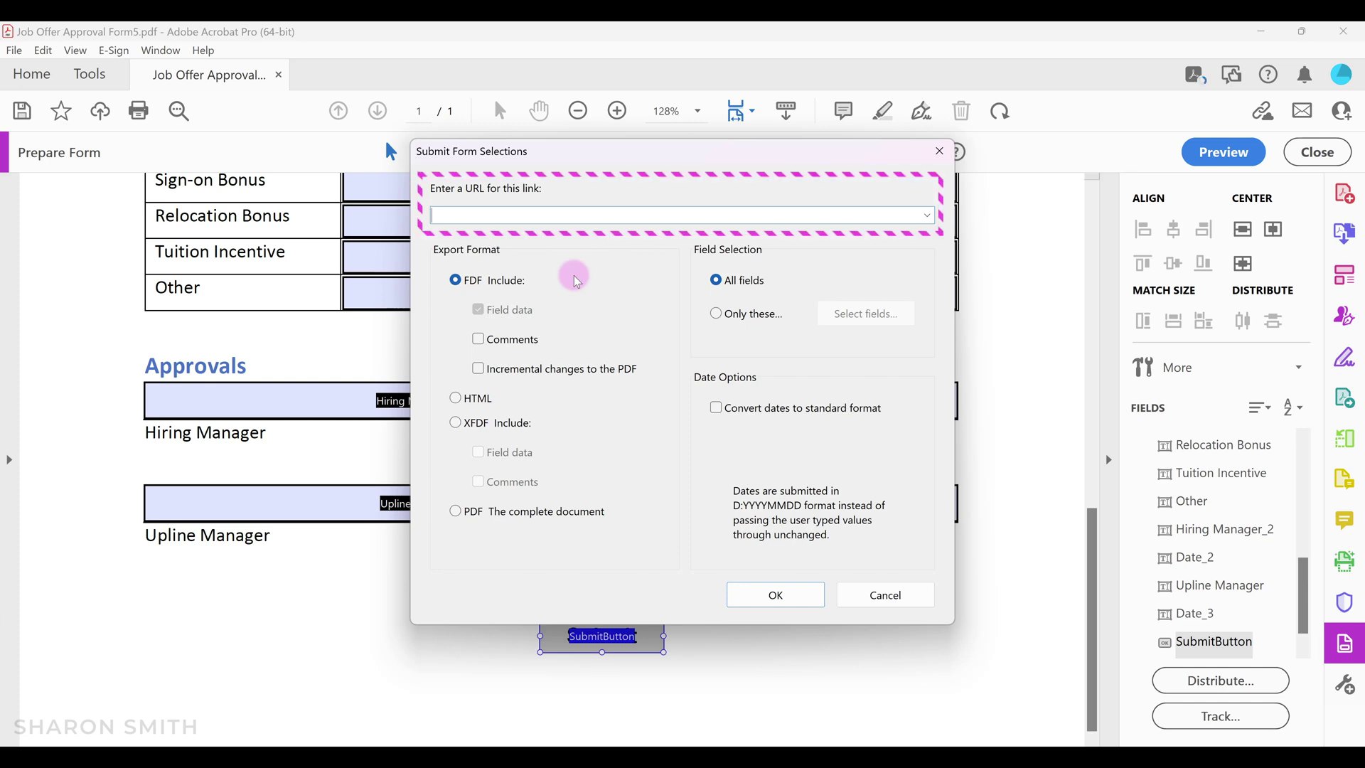
# Submit the complete PDF document to a mailto recipient e-mail address, then confirm and close properties.
pyautogui.write('mailto:')
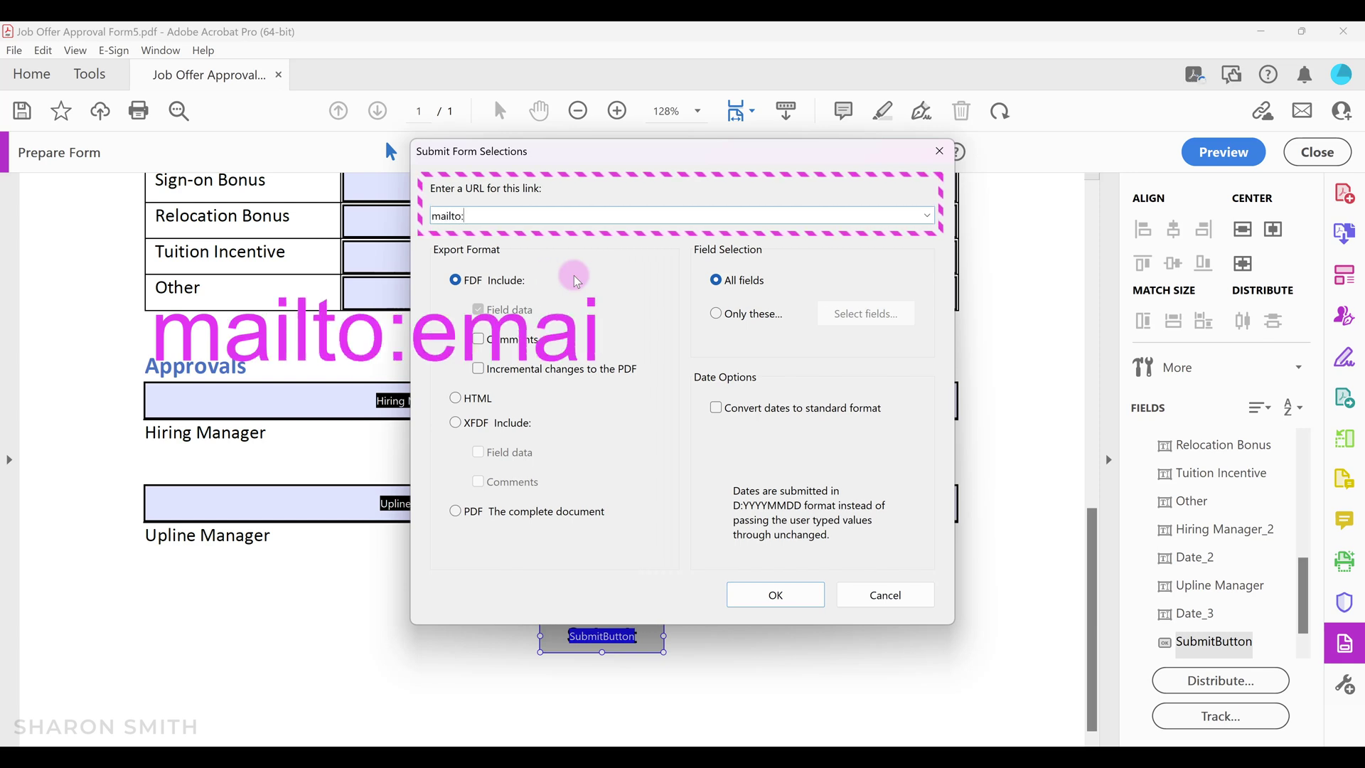
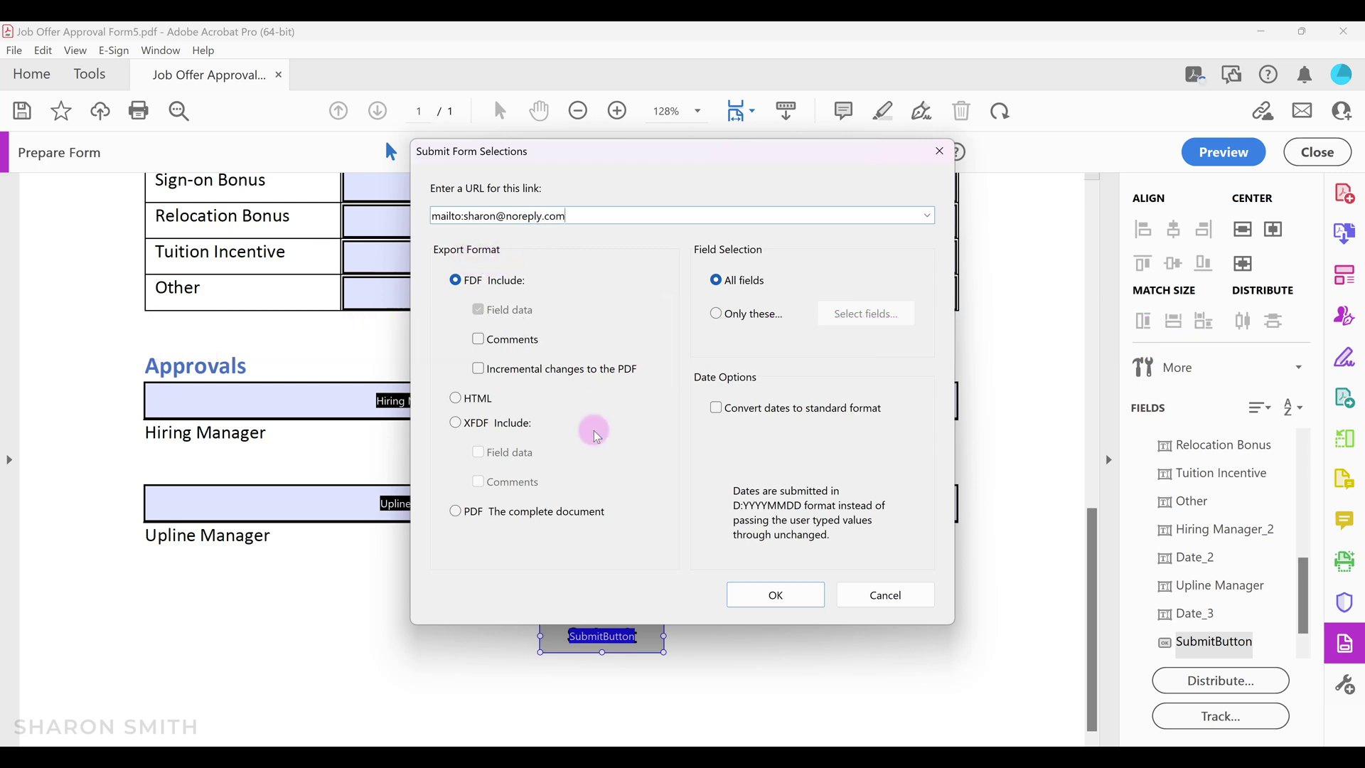
pyautogui.click(459, 515)
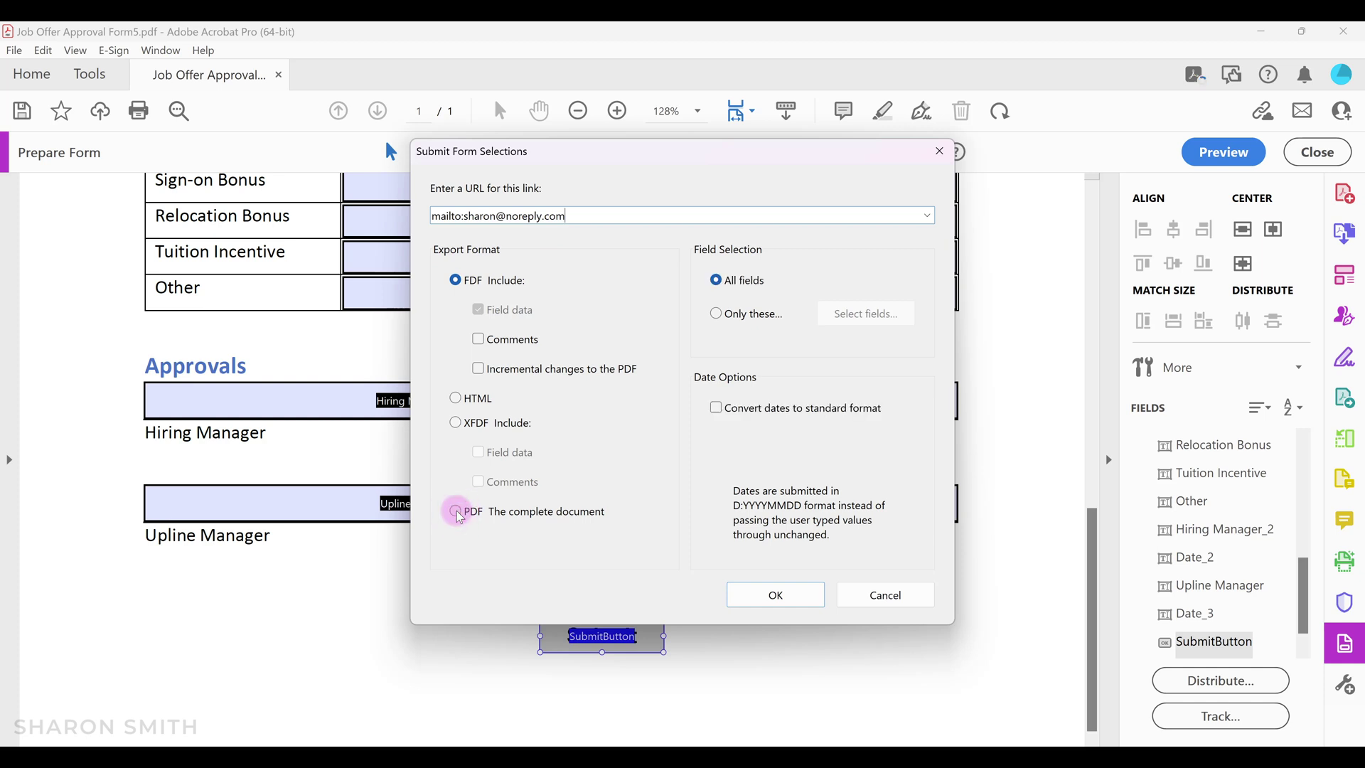
pyautogui.click(457, 513)
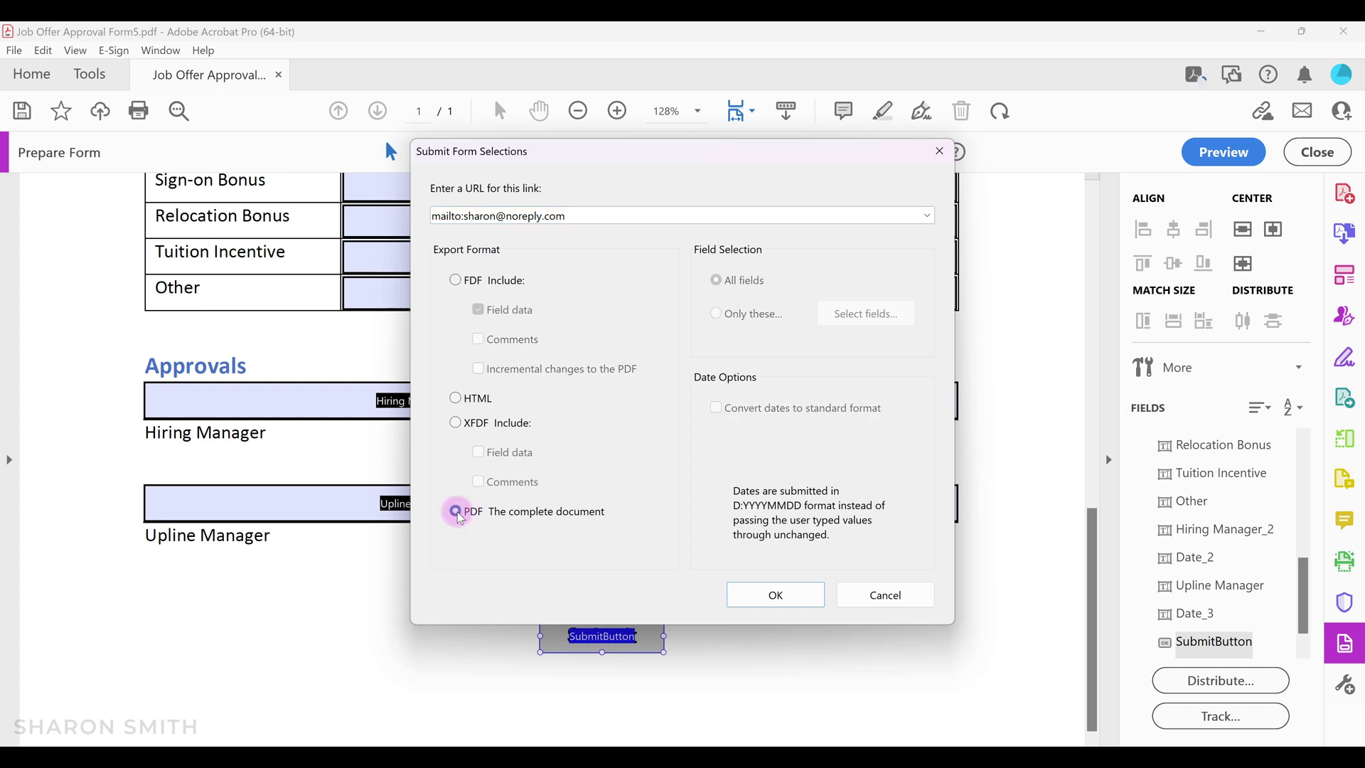
pyautogui.click(777, 594)
pyautogui.click(858, 587)
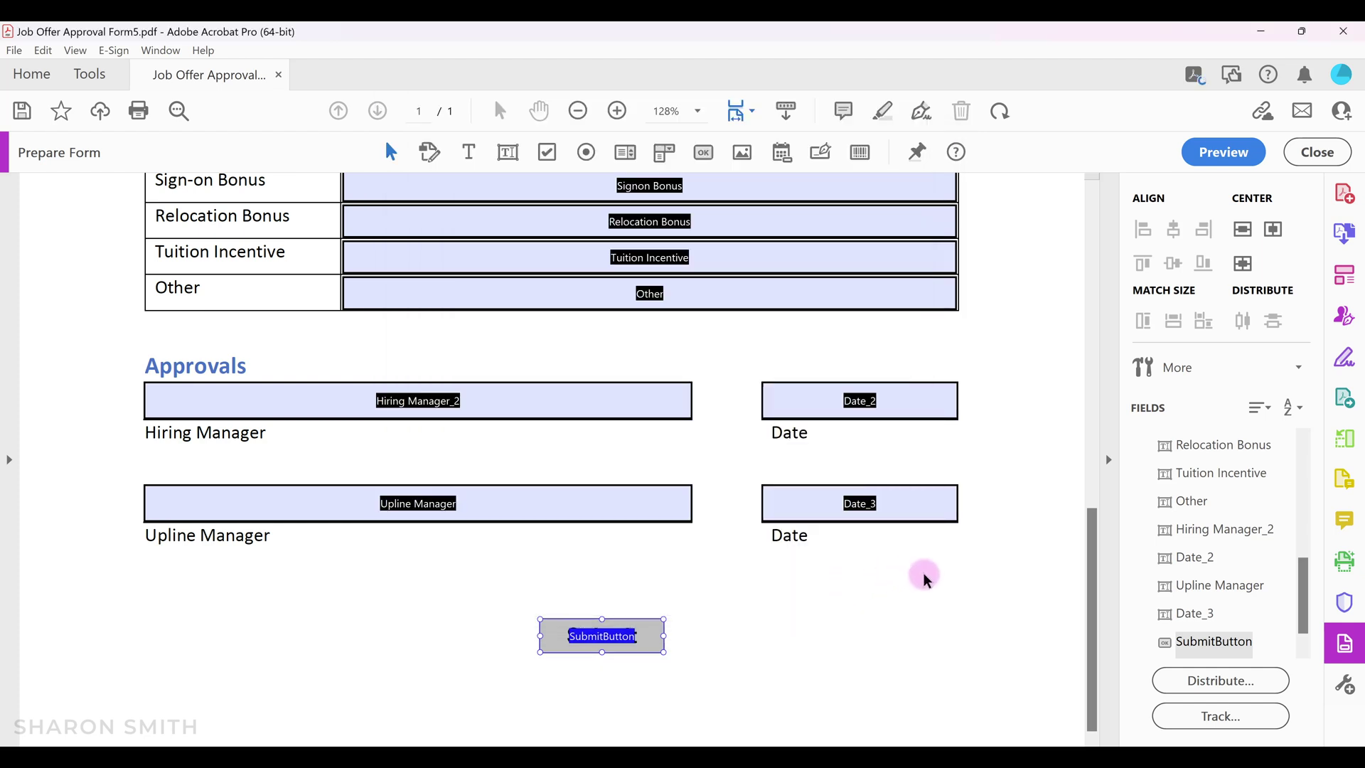
# Preview the form and zoom it to 100%.
pyautogui.click(1210, 157)
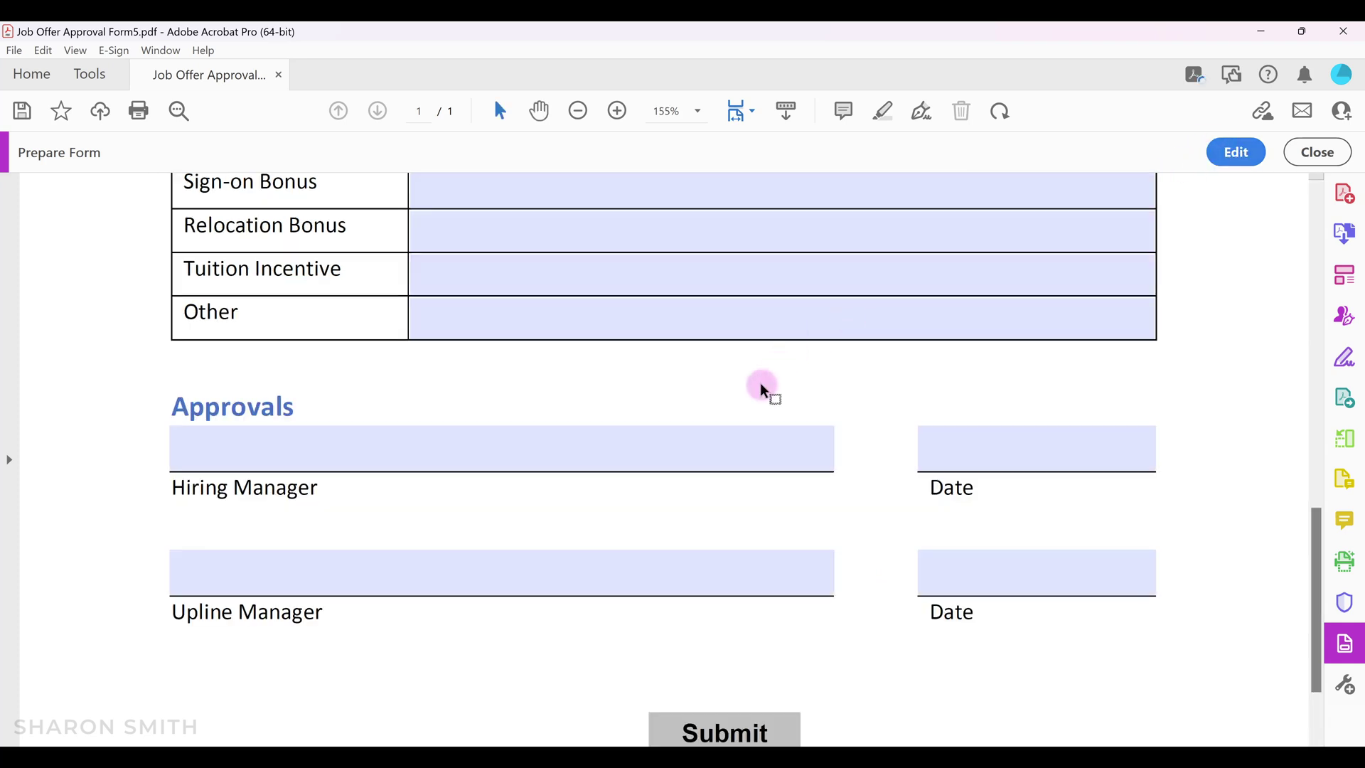
pyautogui.scroll(3, 878, 352)
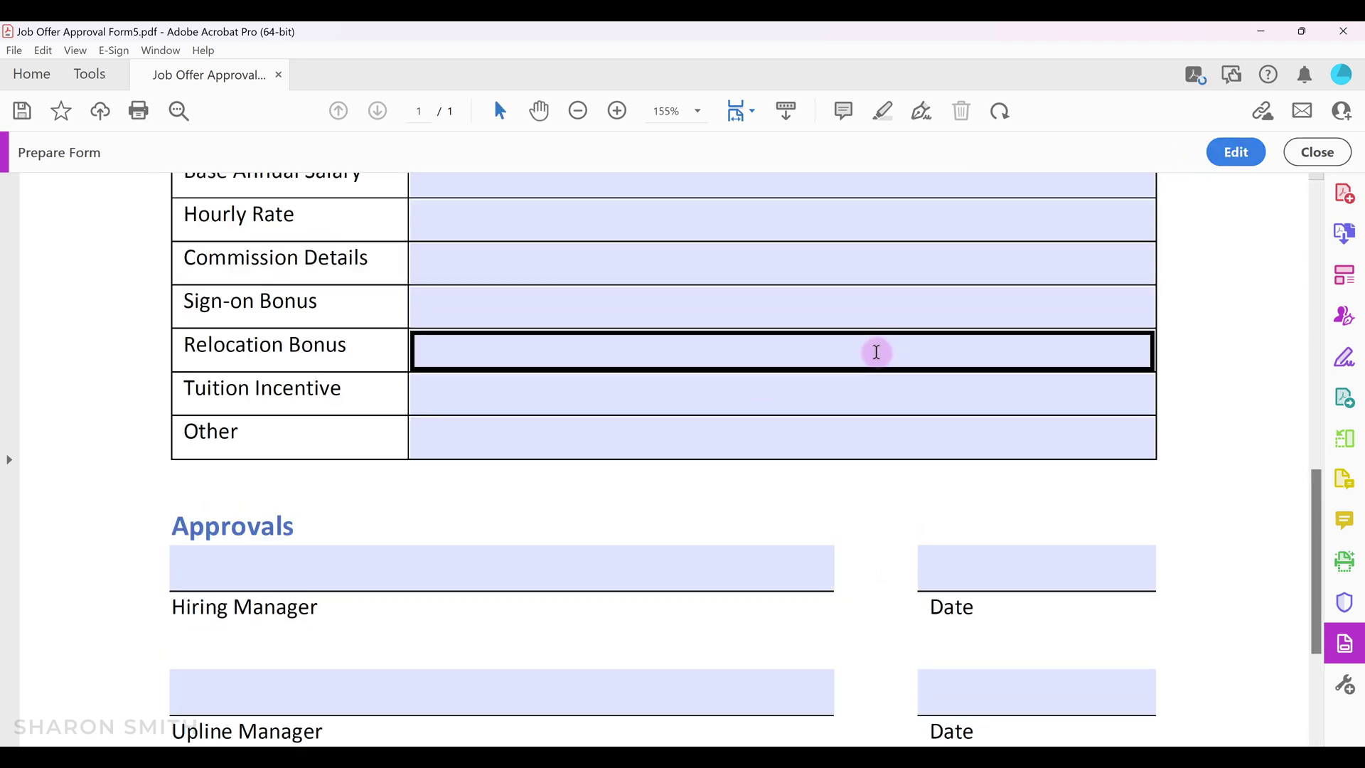
pyautogui.scroll(5, 714, 297)
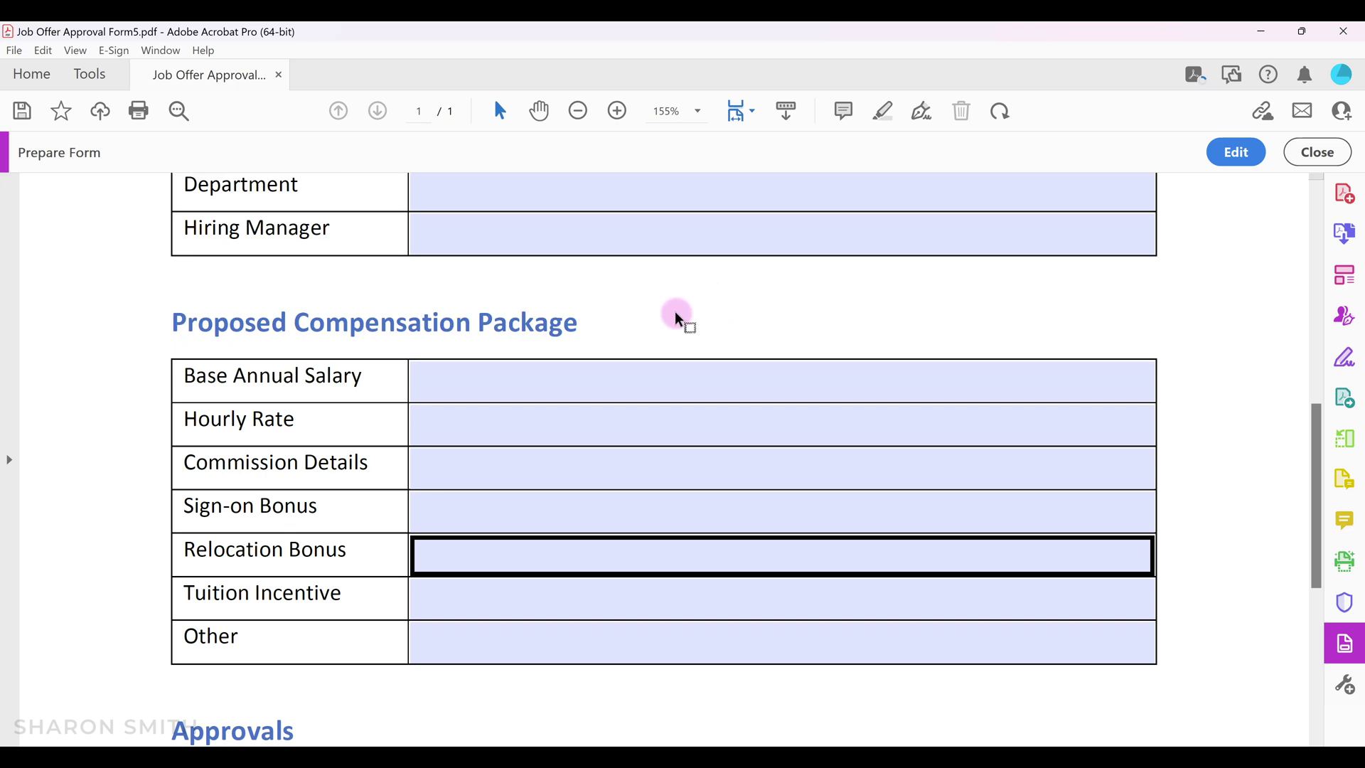
pyautogui.click(579, 112)
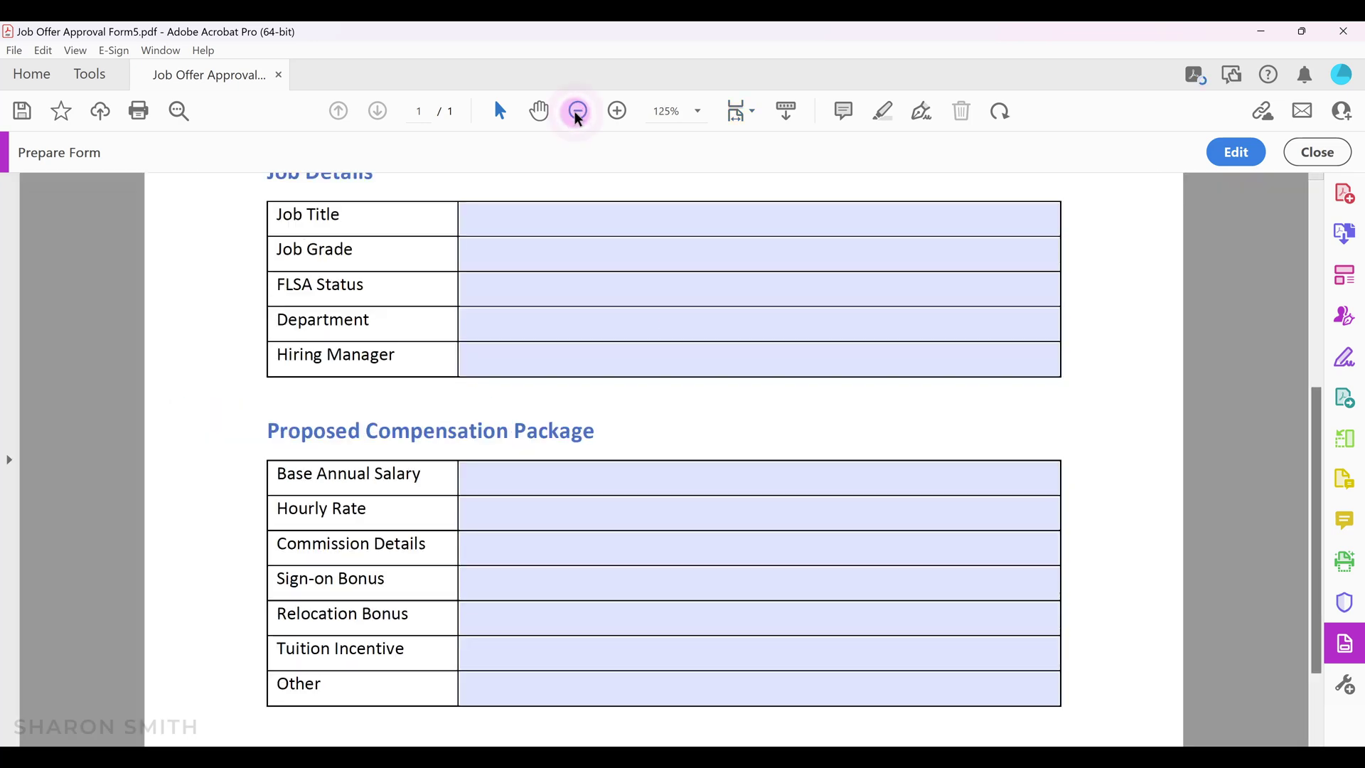
pyautogui.click(578, 112)
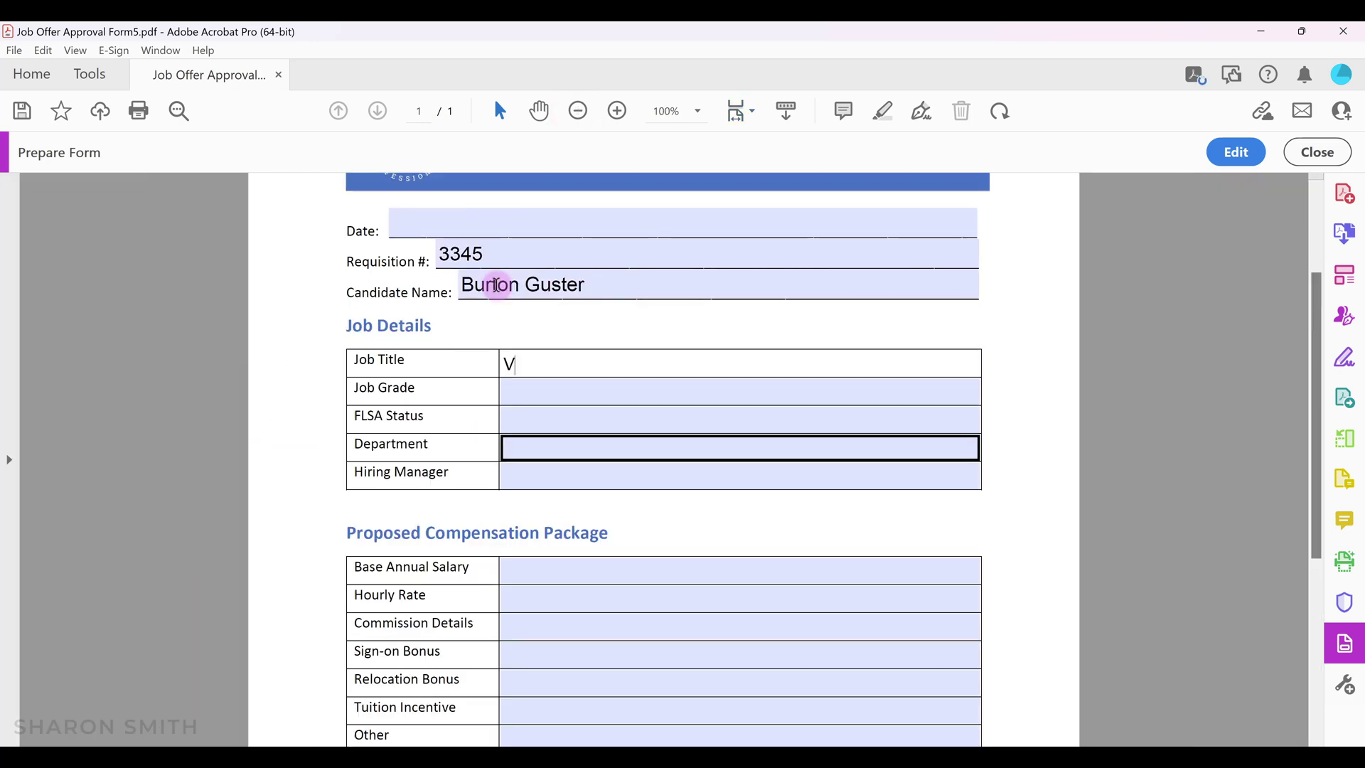
# Enter test data such as VP of Sales, Exempt and 130,000 salary, then press Submit.
pyautogui.write('P of Sales350Exempt')
pyautogui.click(569, 448)
pyautogui.write('Sales')
pyautogui.click(518, 569)
pyautogui.write('130,000')
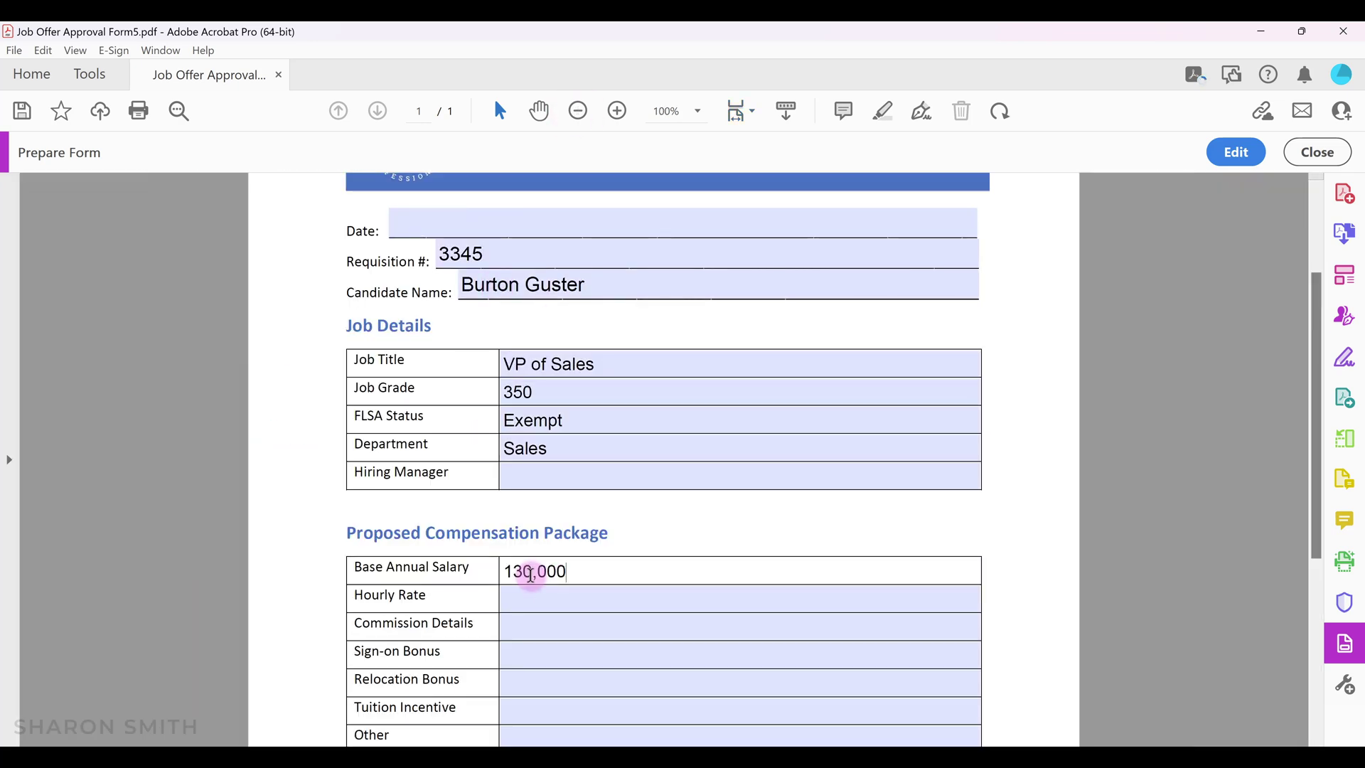
pyautogui.scroll(-7, 534, 587)
pyautogui.scroll(-1, 533, 591)
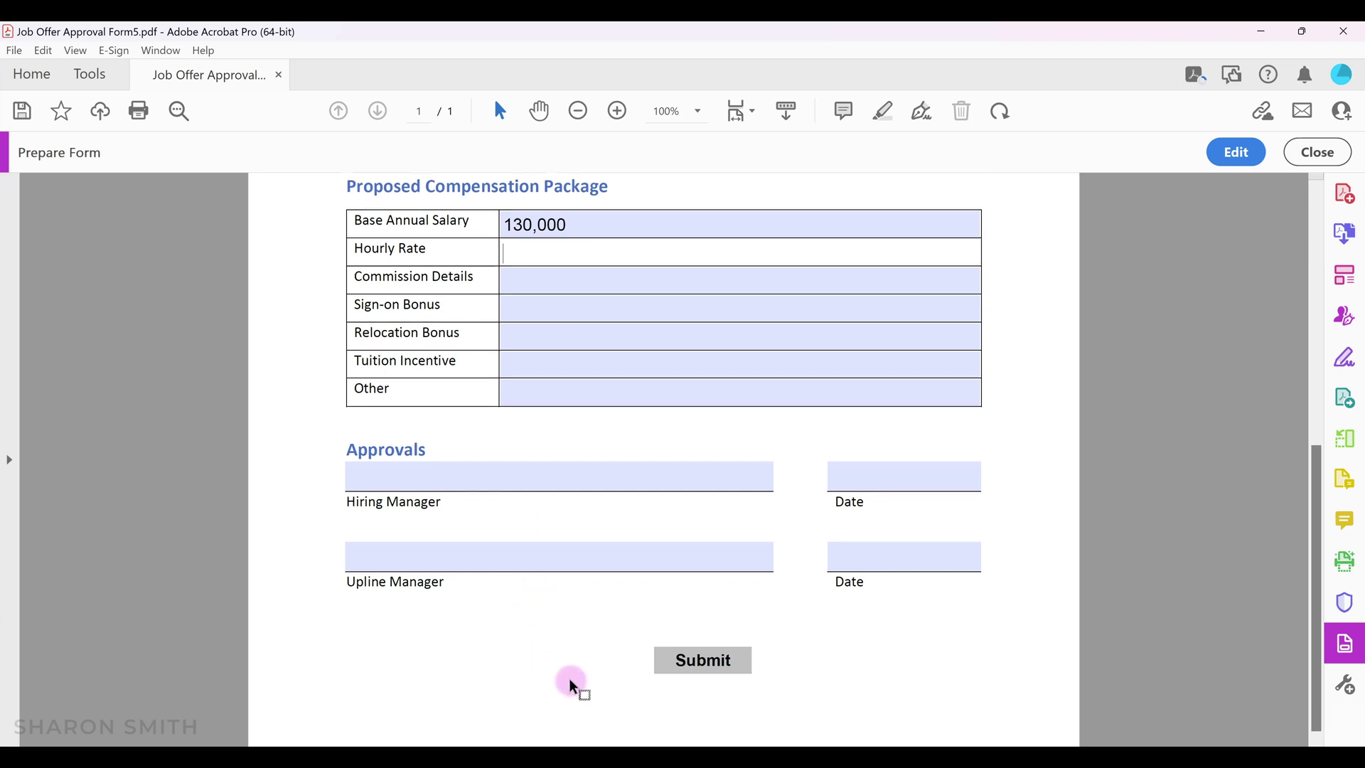
pyautogui.click(706, 662)
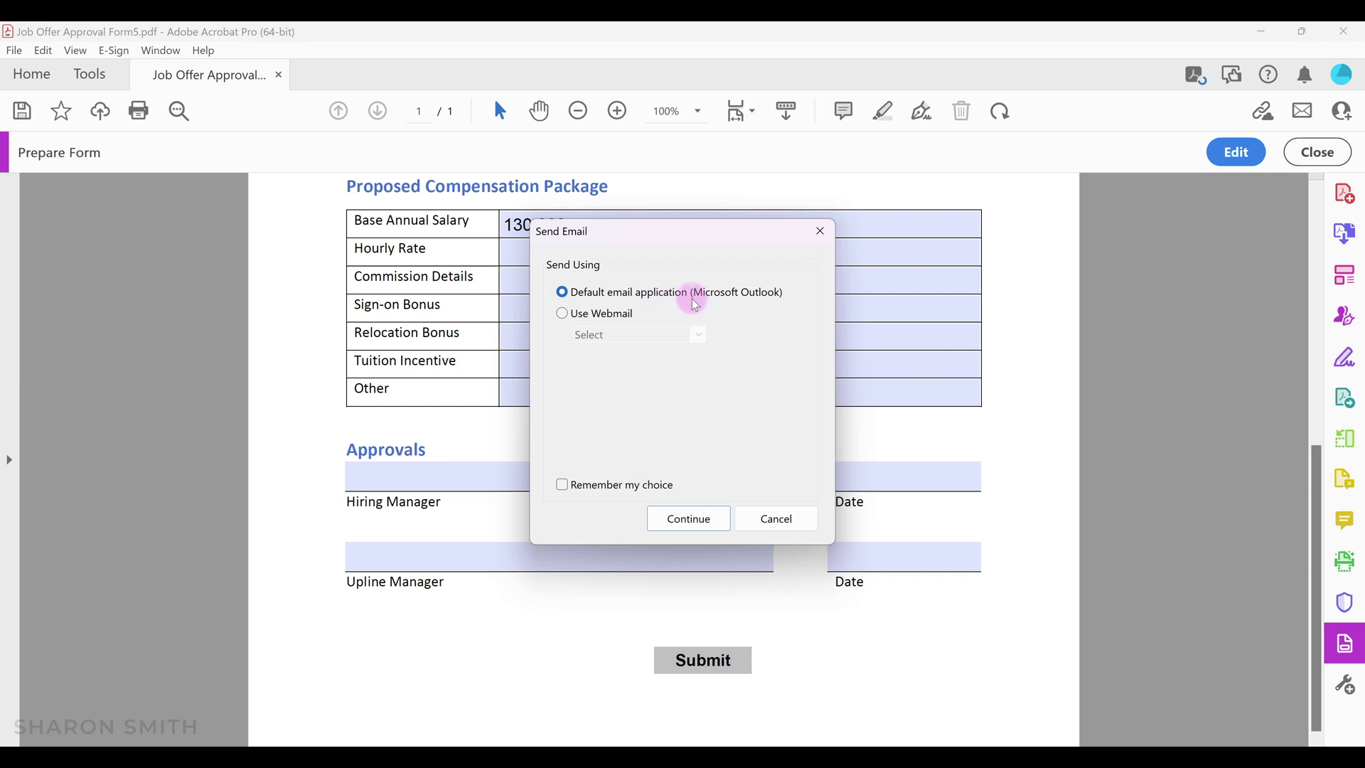
# Skip webmail and send the form through the default Microsoft Outlook email application.
pyautogui.click(562, 315)
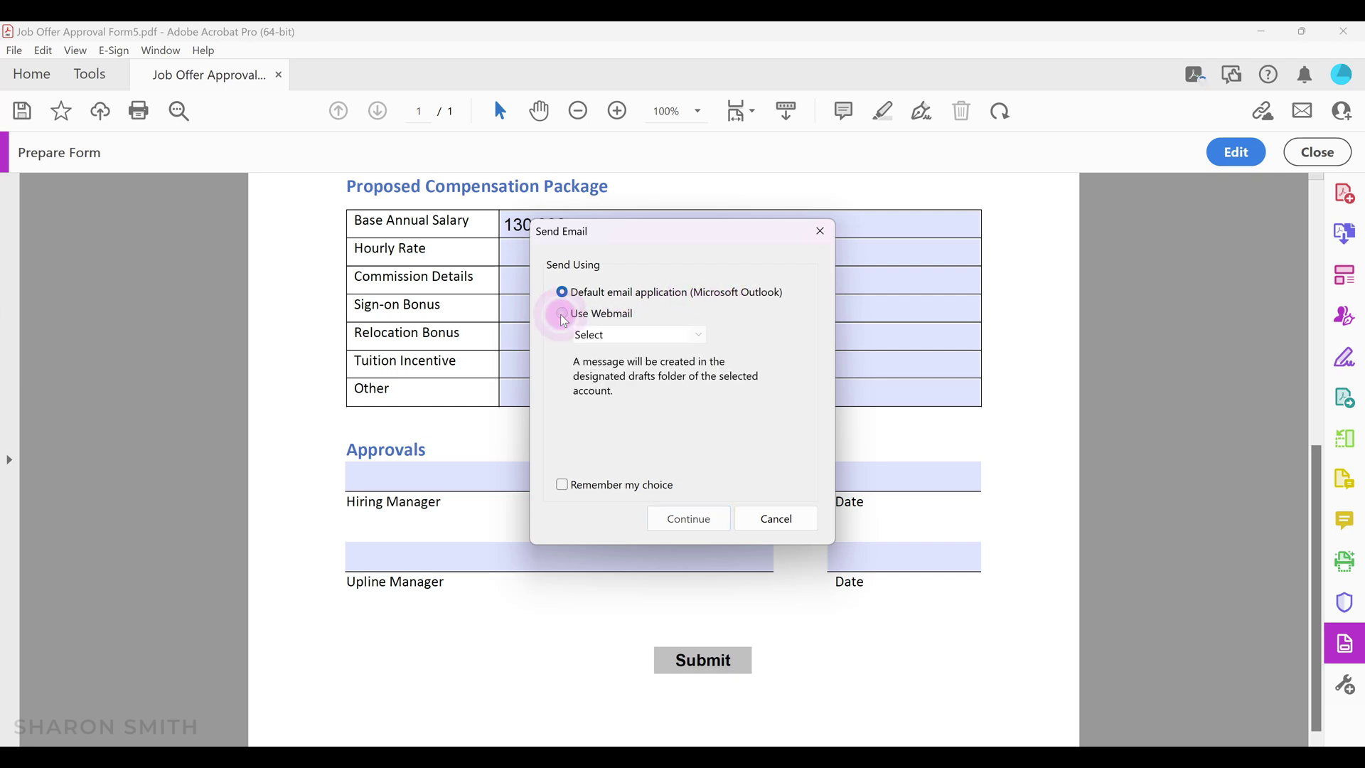
pyautogui.click(701, 337)
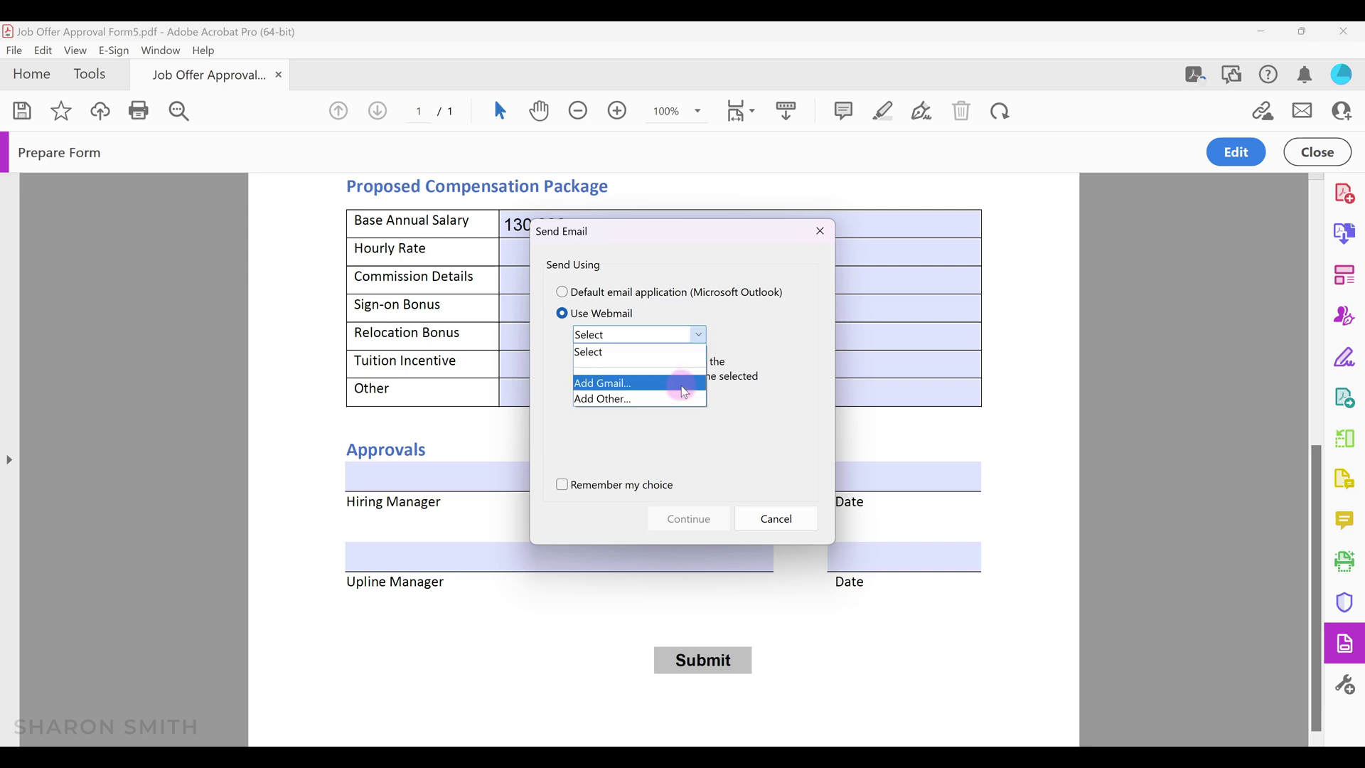
pyautogui.click(740, 339)
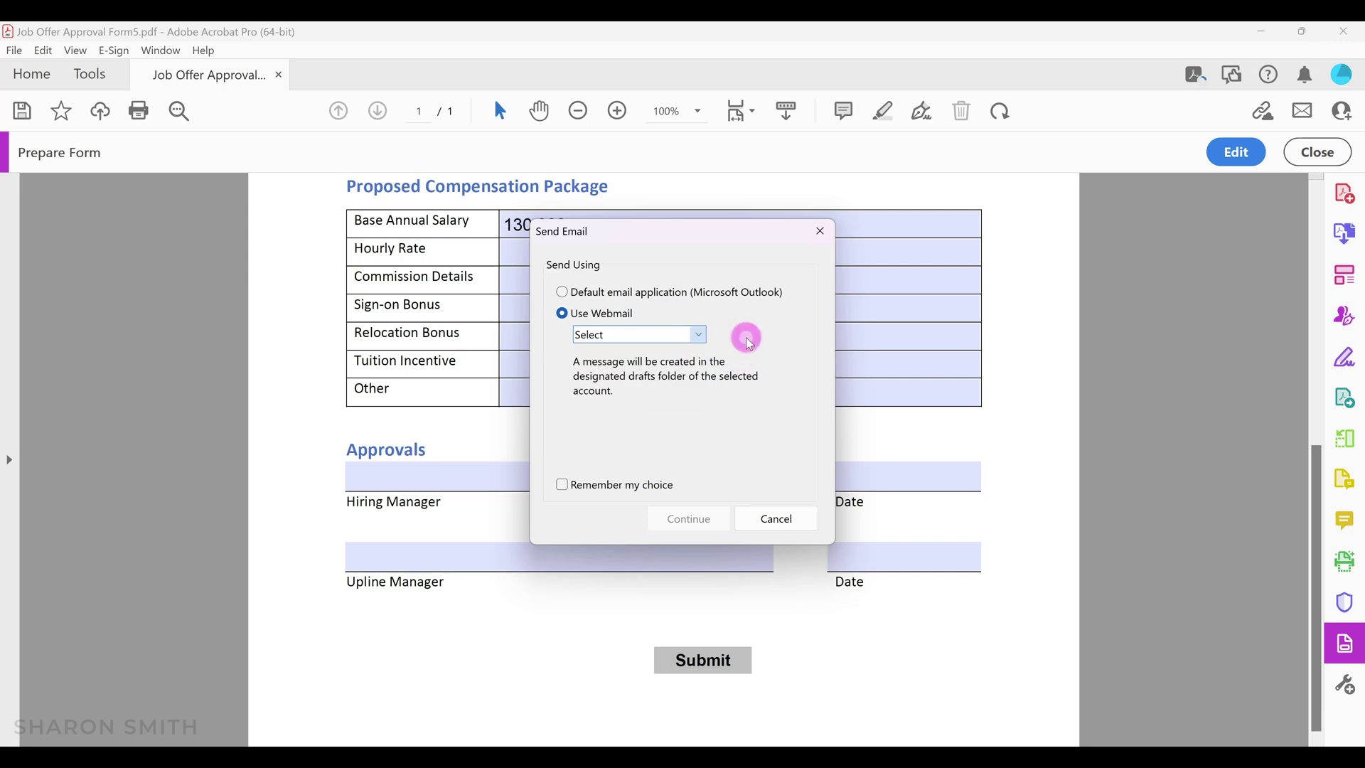
pyautogui.click(564, 292)
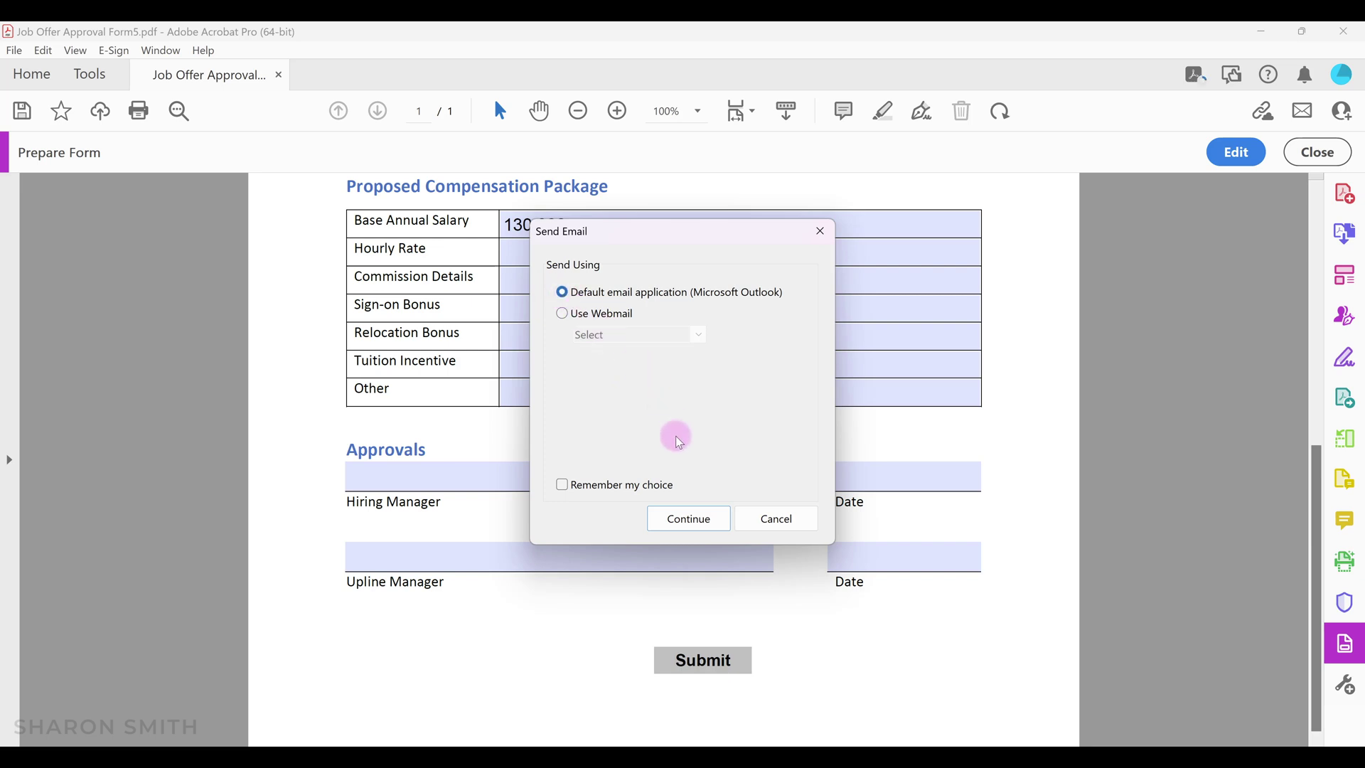
pyautogui.click(689, 518)
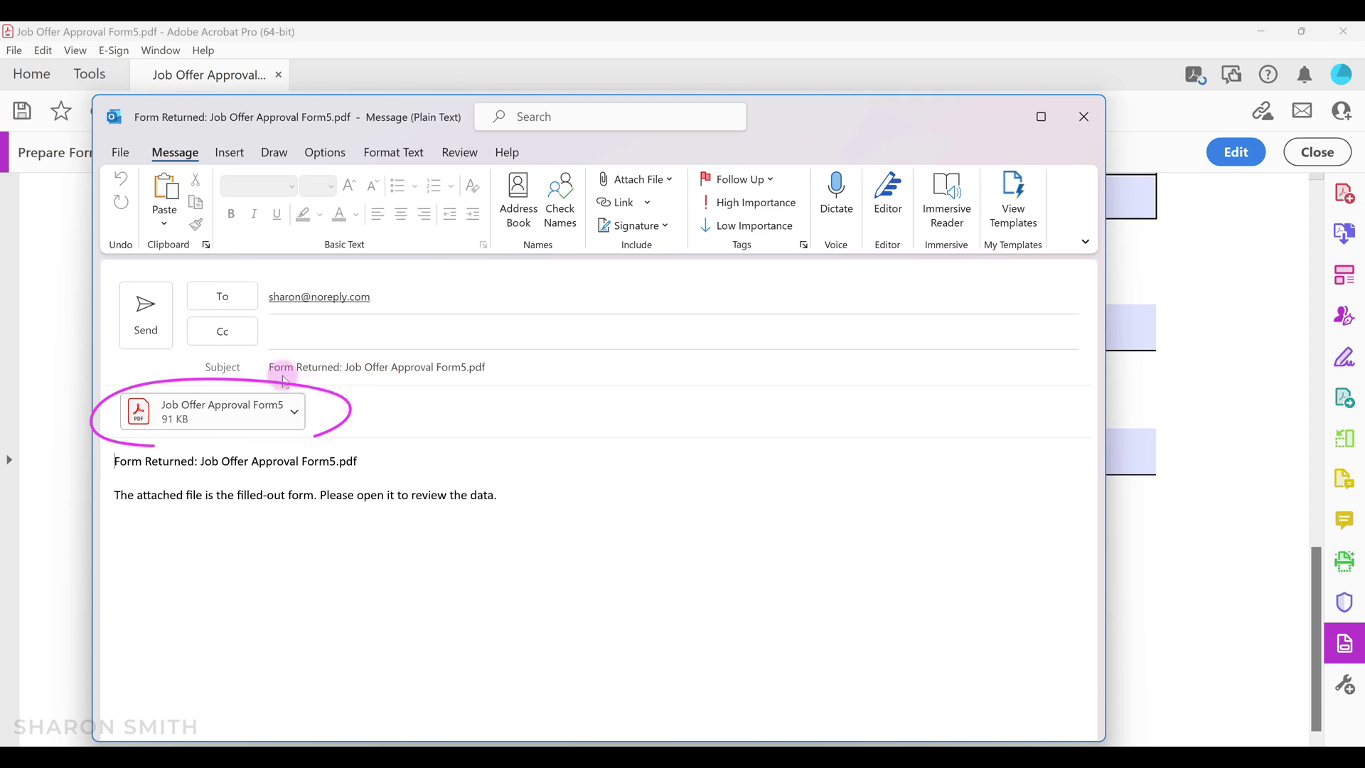
# Send the Outlook email carrying the filled Job Offer Approval Form5 PDF attachment.
pyautogui.click(154, 325)
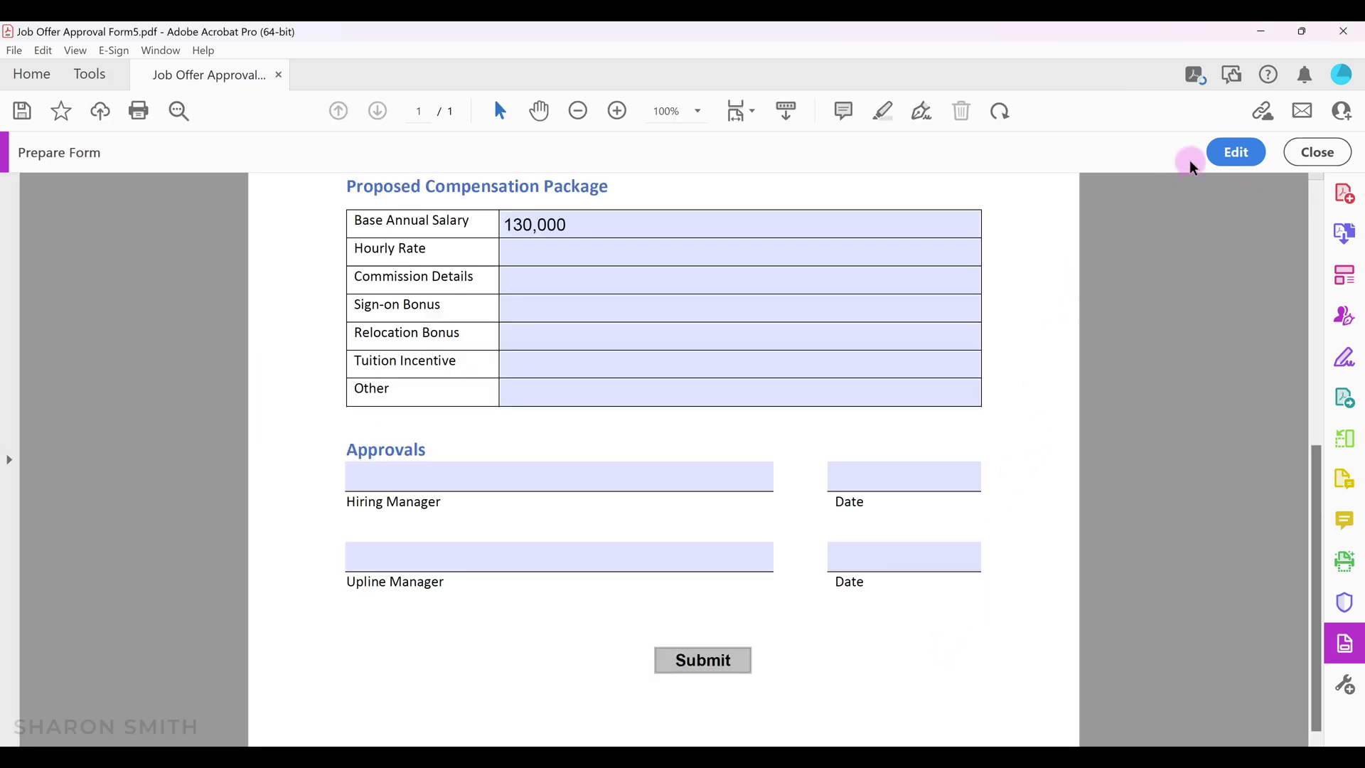
# Switch back to form editing and Save As 'Job Offer Approval Form5' in the Form Examples folder.
pyautogui.click(1236, 153)
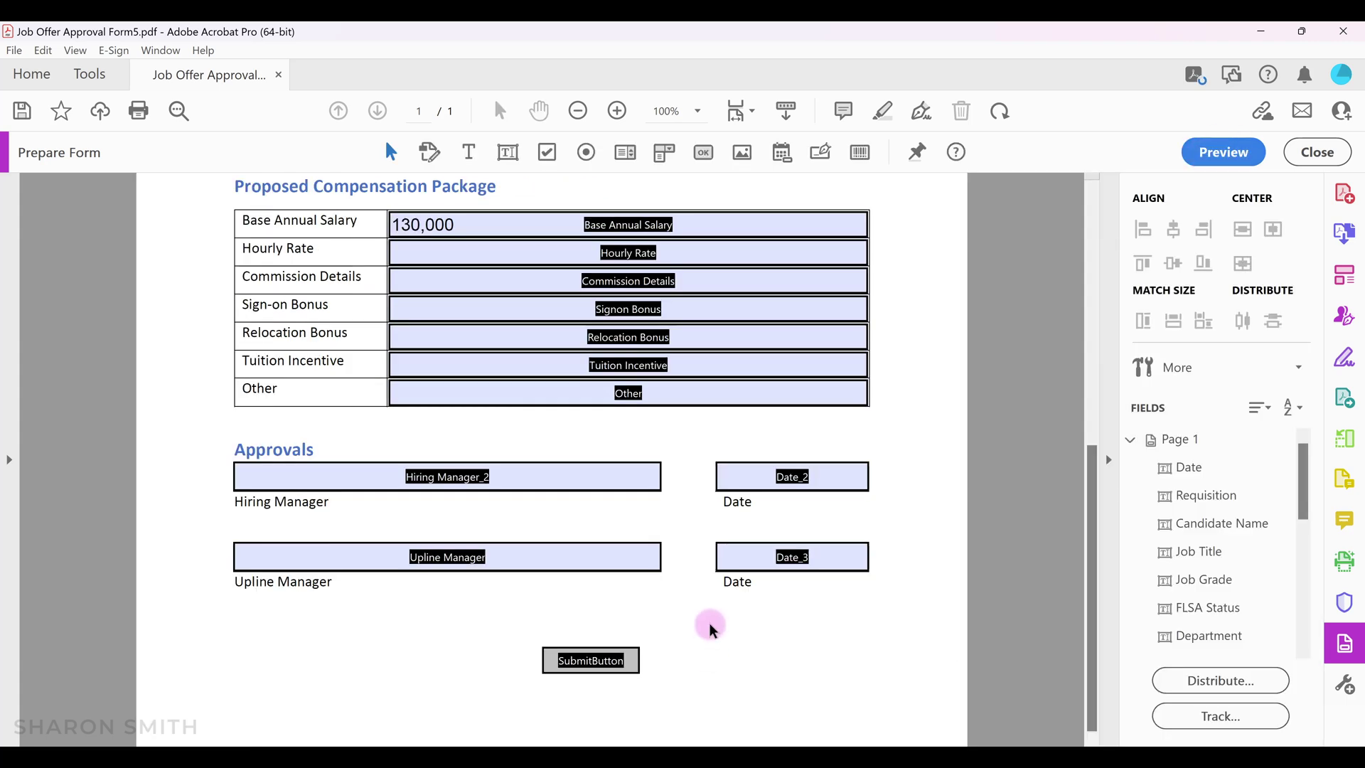
pyautogui.click(16, 51)
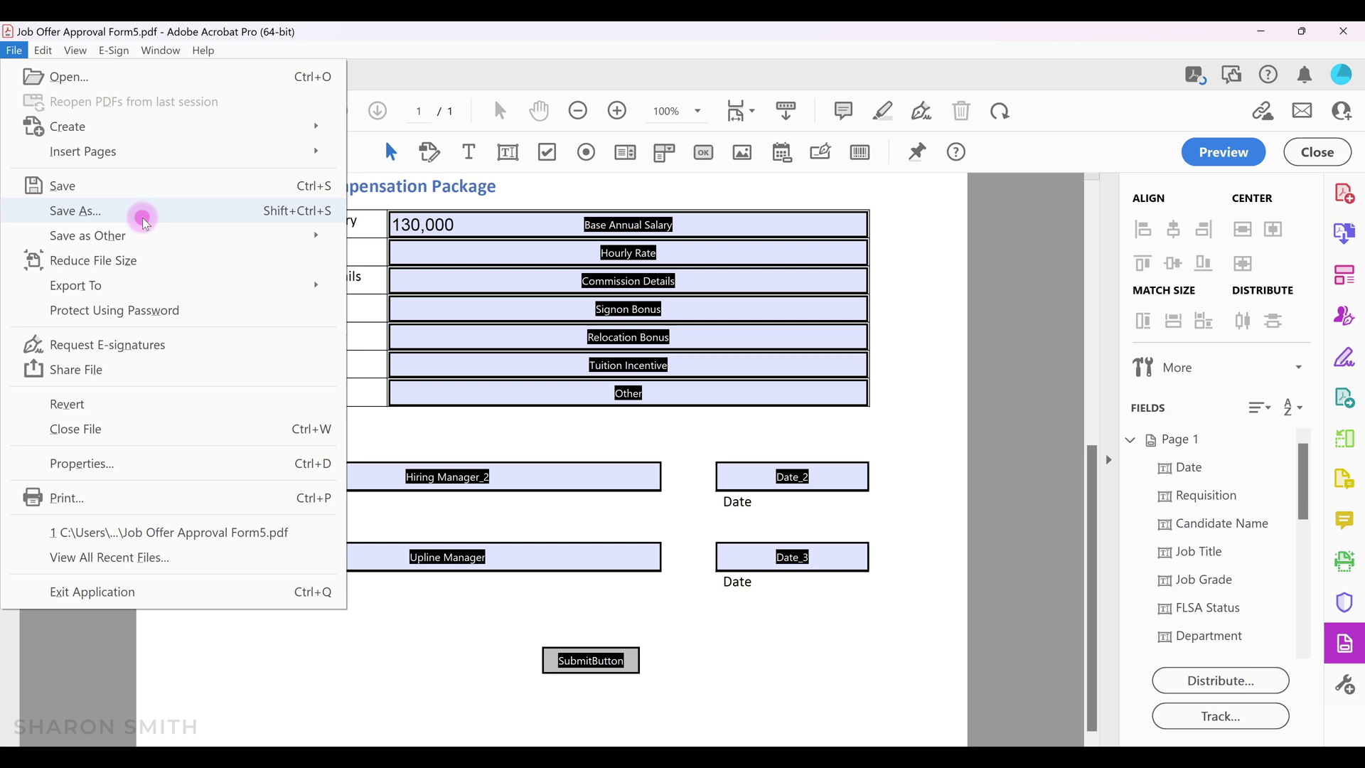
pyautogui.click(108, 210)
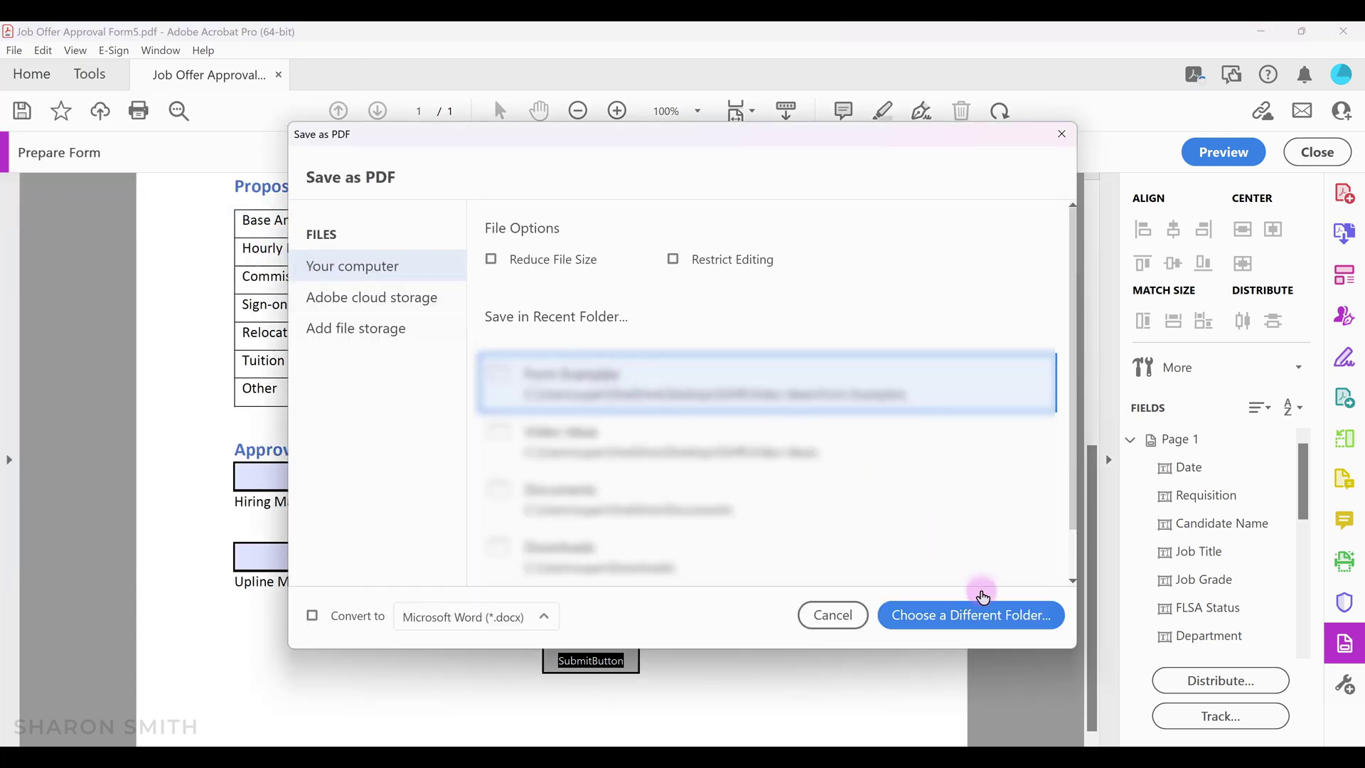
pyautogui.click(987, 625)
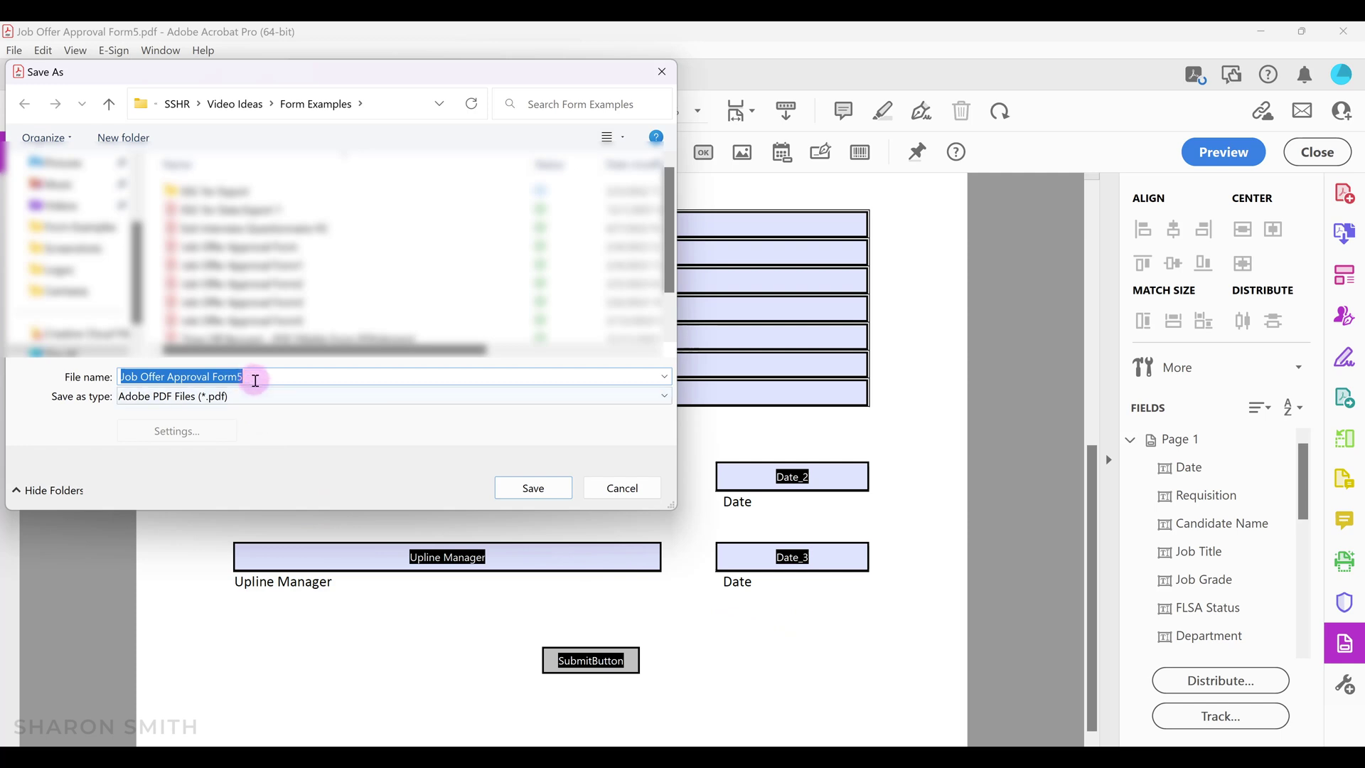
pyautogui.click(532, 491)
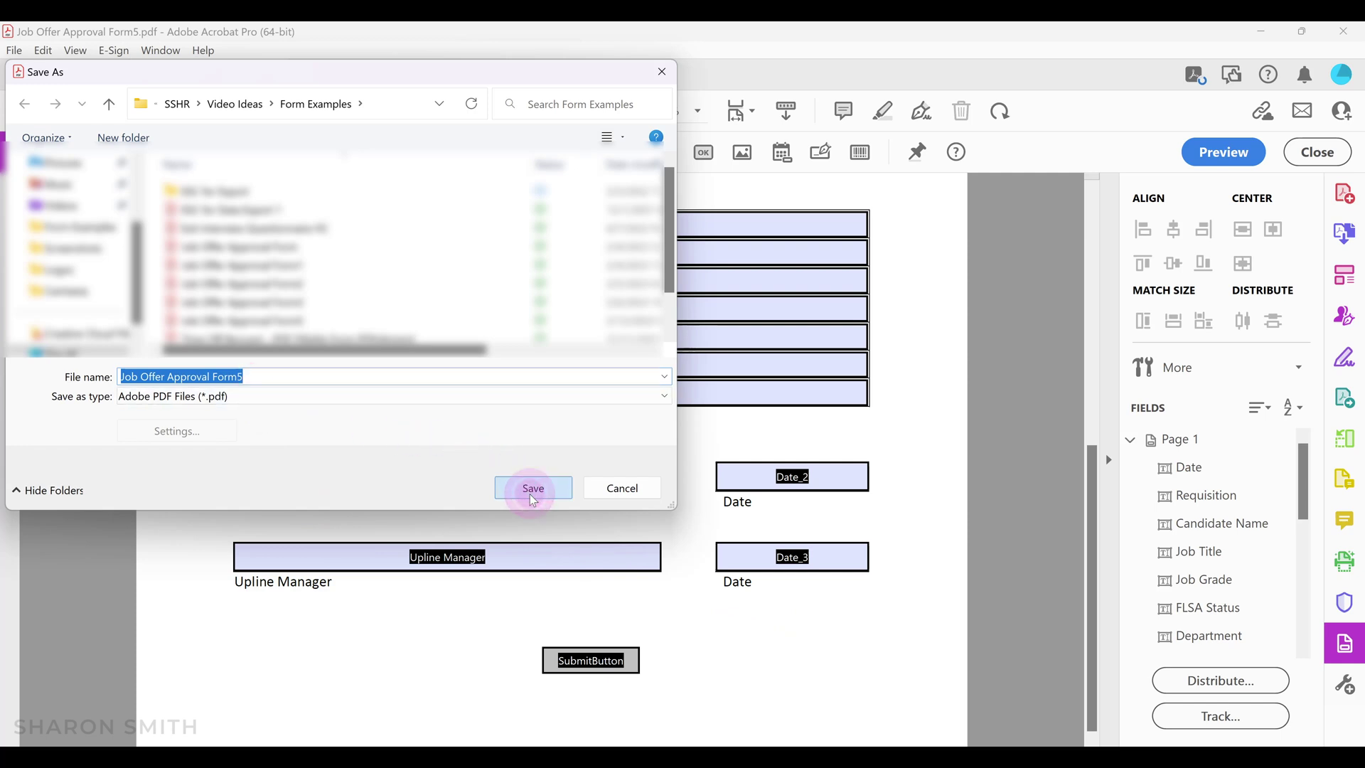